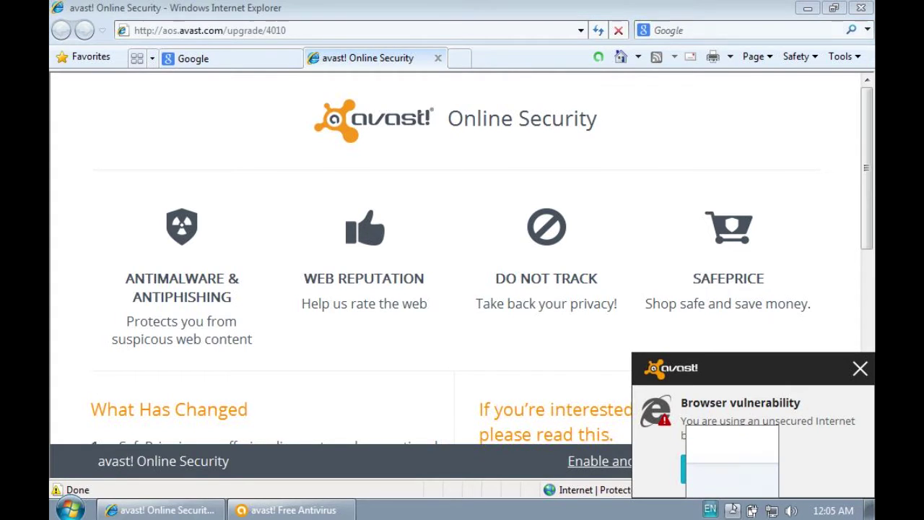
Open avast from the tray, check that definitions are up to date, browse Tools, then minimize it
{"action": "left_click", "coordinate": [757, 443]}
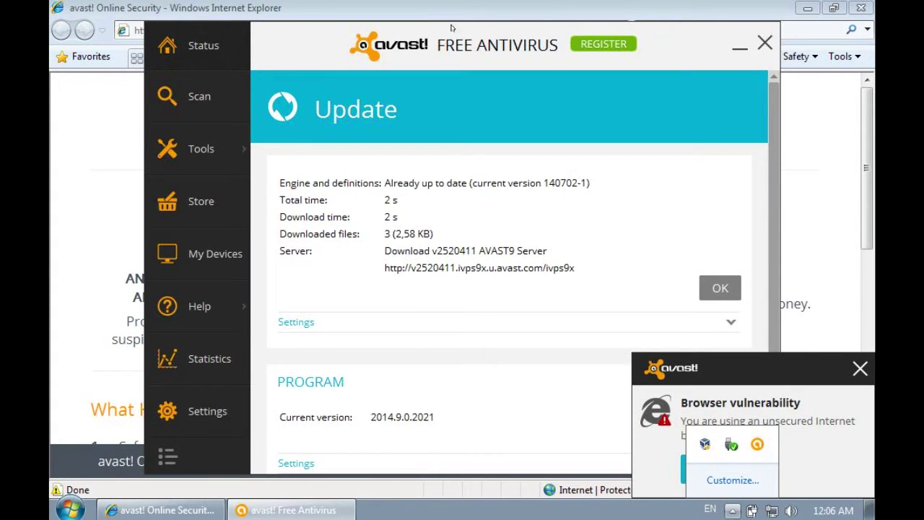
{"action": "left_click_drag", "start_coordinate": [451, 27], "coordinate": [367, 8]}
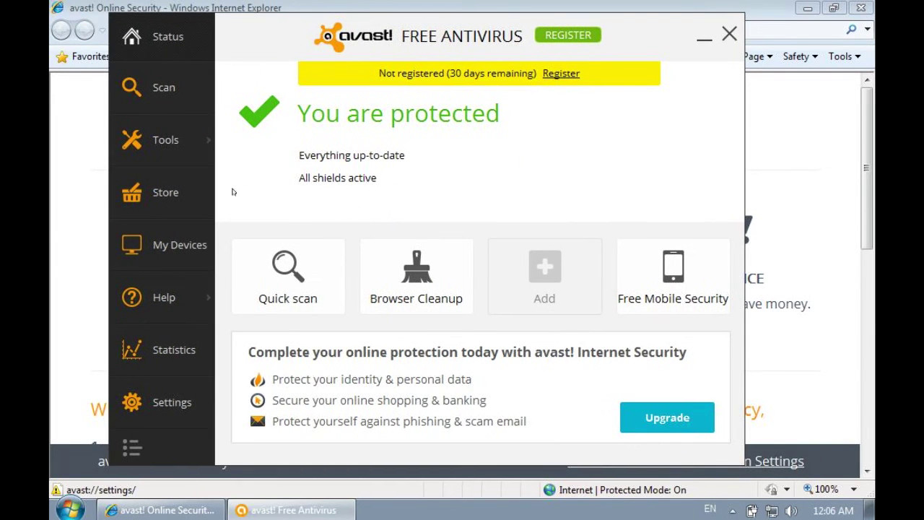
{"action": "left_click", "coordinate": [175, 132]}
{"action": "left_click", "coordinate": [705, 43]}
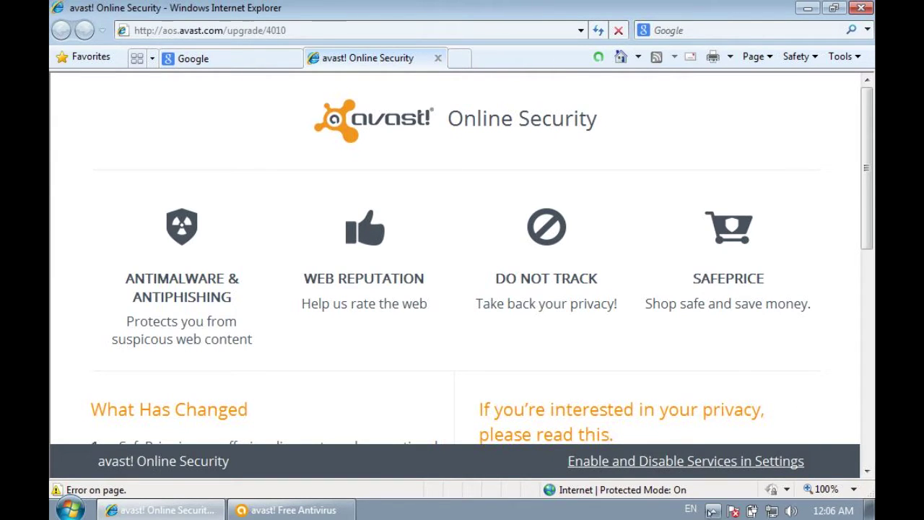
Open the avast main window from the hidden tray icons and expand its Tools list
{"action": "left_click", "coordinate": [712, 511]}
{"action": "left_click", "coordinate": [735, 443]}
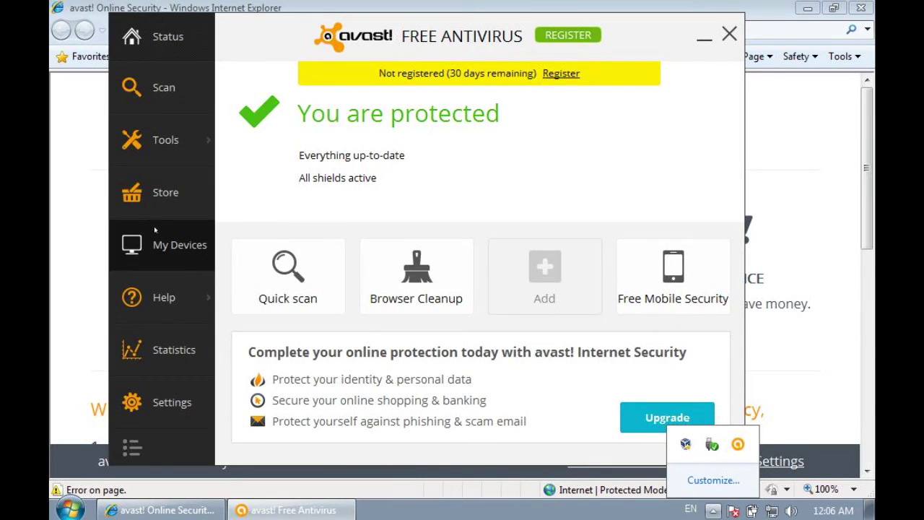
{"action": "left_click", "coordinate": [192, 228]}
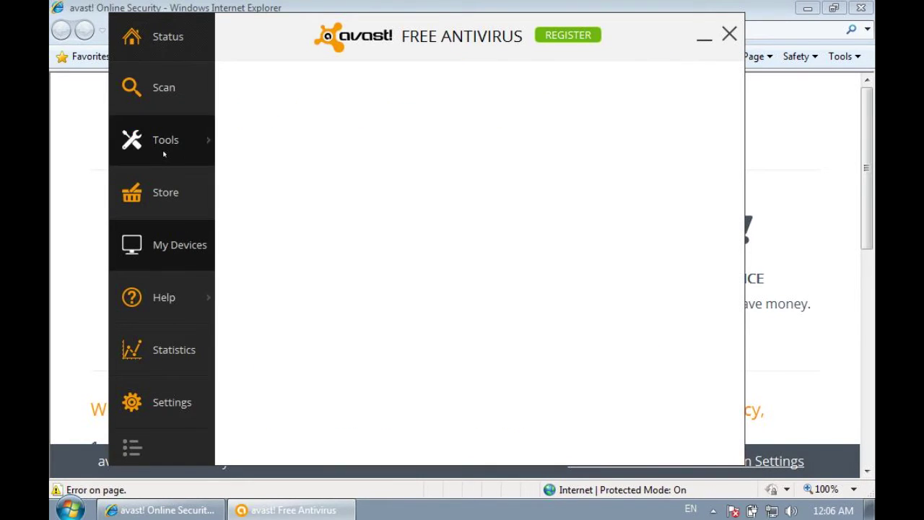
{"action": "left_click", "coordinate": [193, 142]}
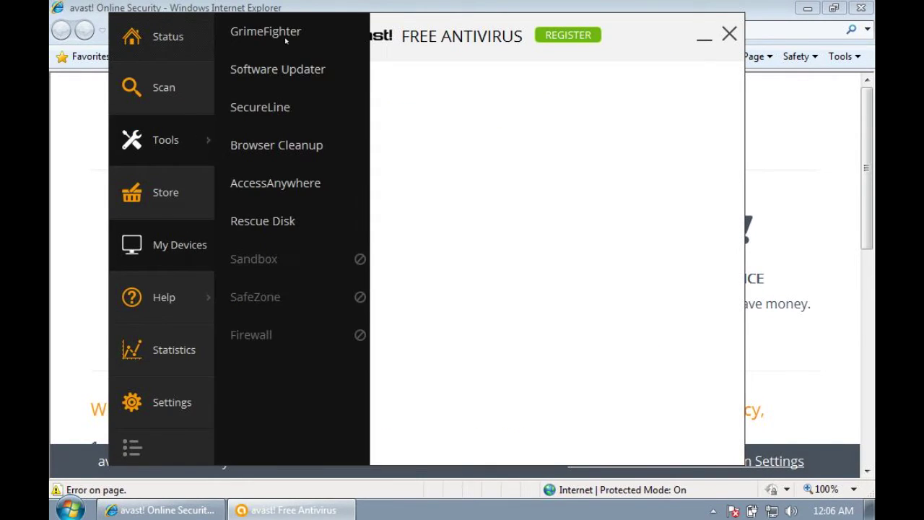
{"action": "left_click", "coordinate": [265, 152]}
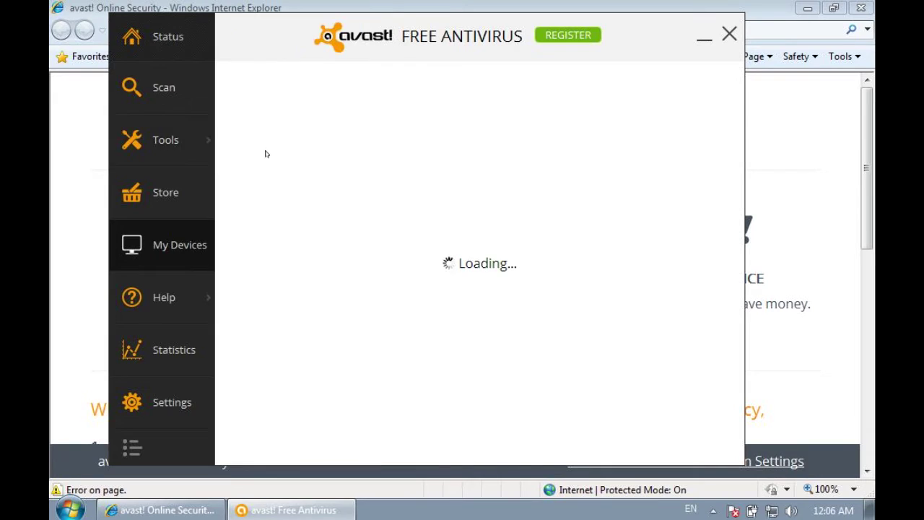
{"action": "left_click", "coordinate": [166, 140]}
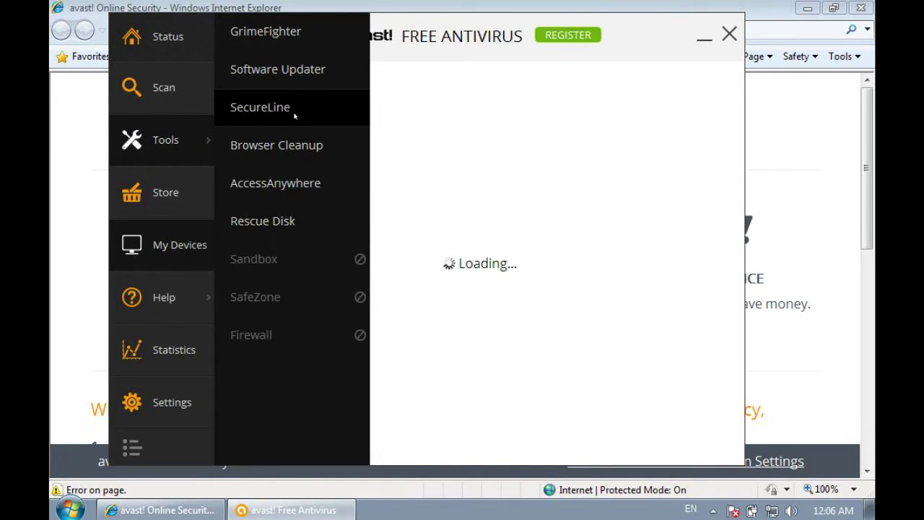
Review Software Updater's Recommended and Installed lists, including the Internet Explorer update, then close avast
{"action": "left_click", "coordinate": [298, 72]}
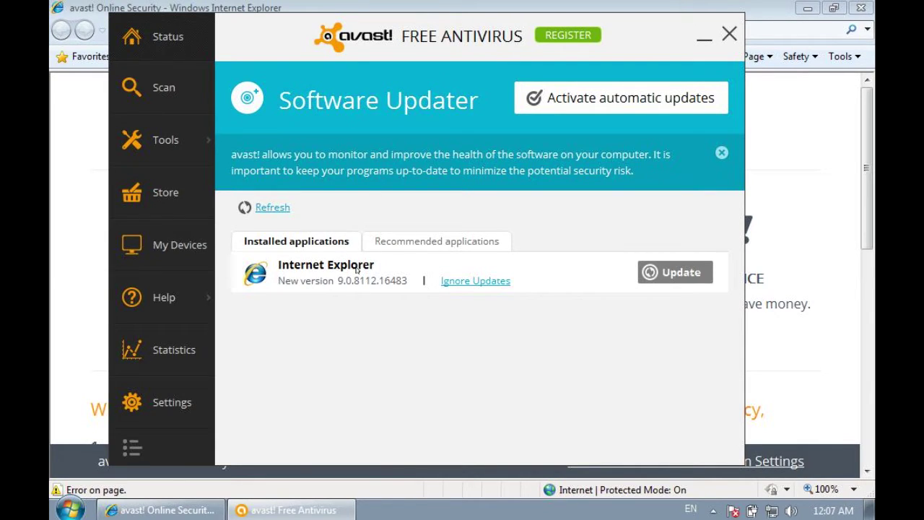
{"action": "left_click", "coordinate": [392, 244]}
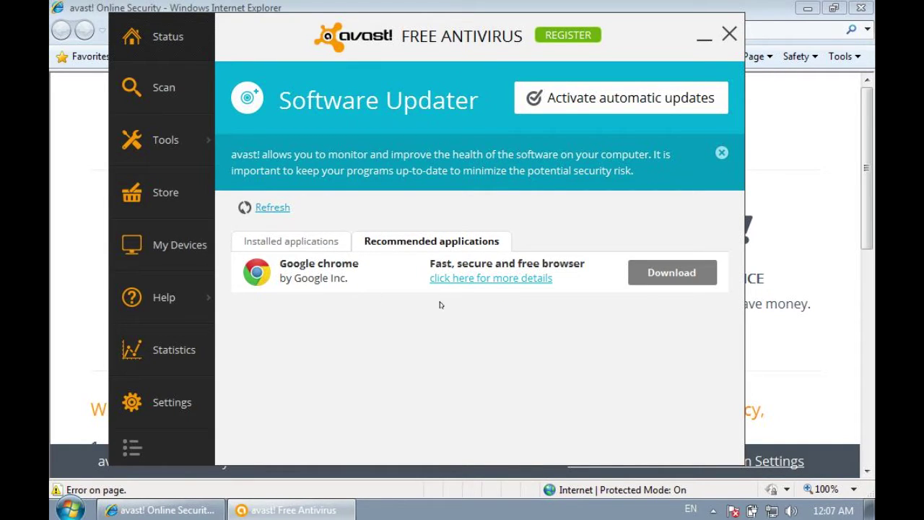
{"action": "left_click", "coordinate": [315, 247]}
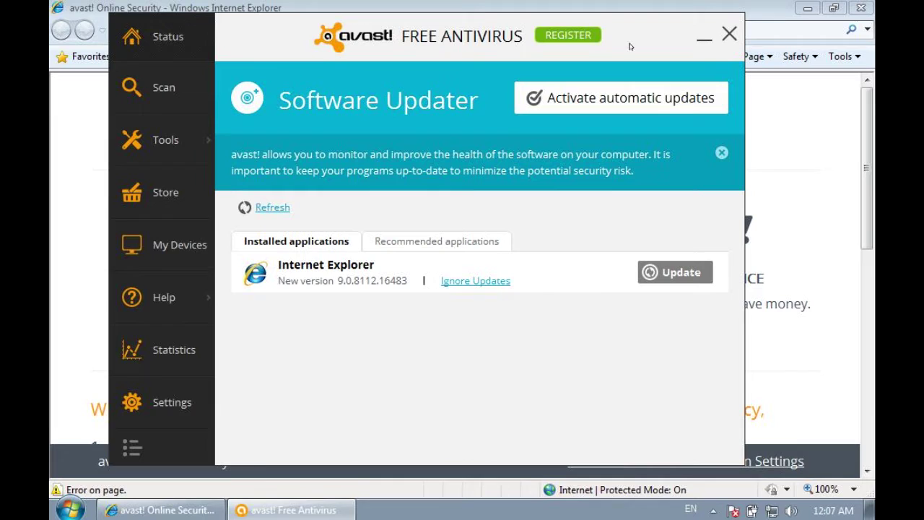
{"action": "left_click", "coordinate": [729, 34]}
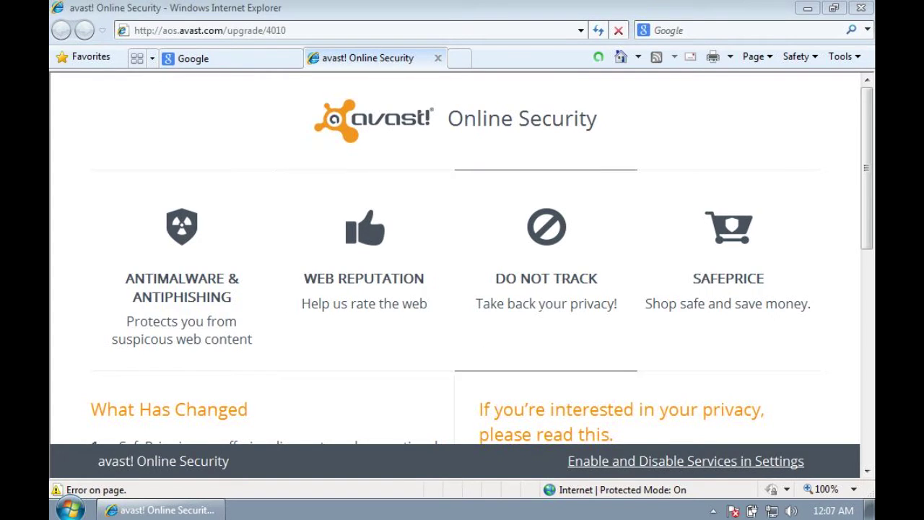
Close the avast! Online Security tab in Internet Explorer
{"action": "scroll", "coordinate": [863, 140], "scroll_direction": "down", "scroll_amount": 3}
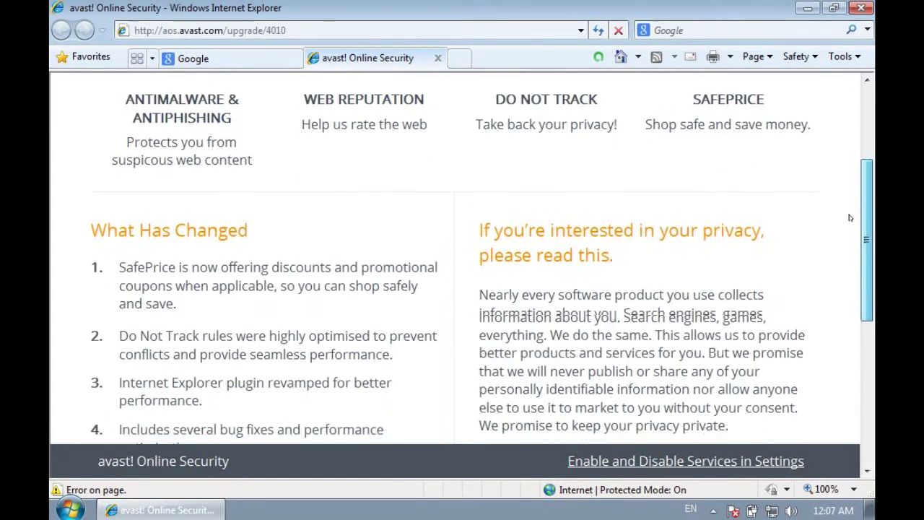
{"action": "scroll", "coordinate": [872, 132], "scroll_direction": "up", "scroll_amount": 3}
{"action": "middle_click", "coordinate": [367, 58]}
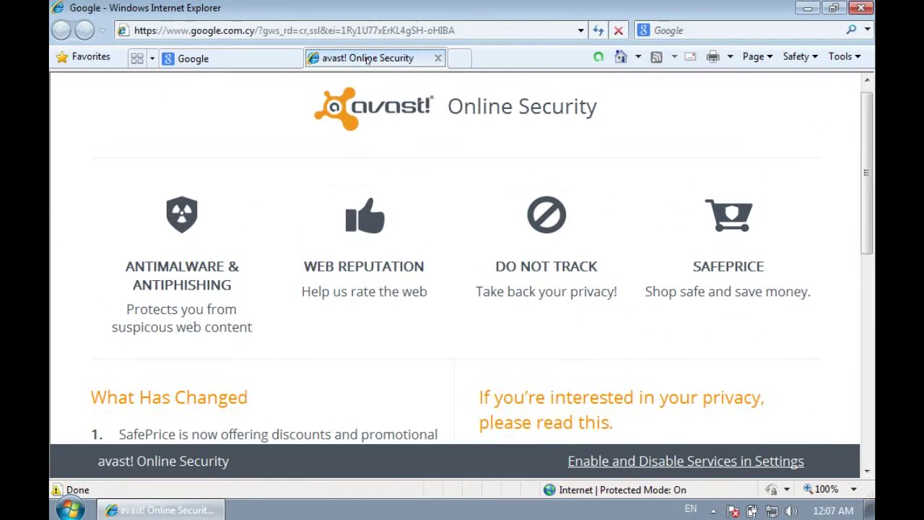
Download and run cdn.searchbook.me/dp1815.exe; avast's Web Shield blocks it as Win32:Dropper-gen
{"action": "left_click", "coordinate": [846, 84]}
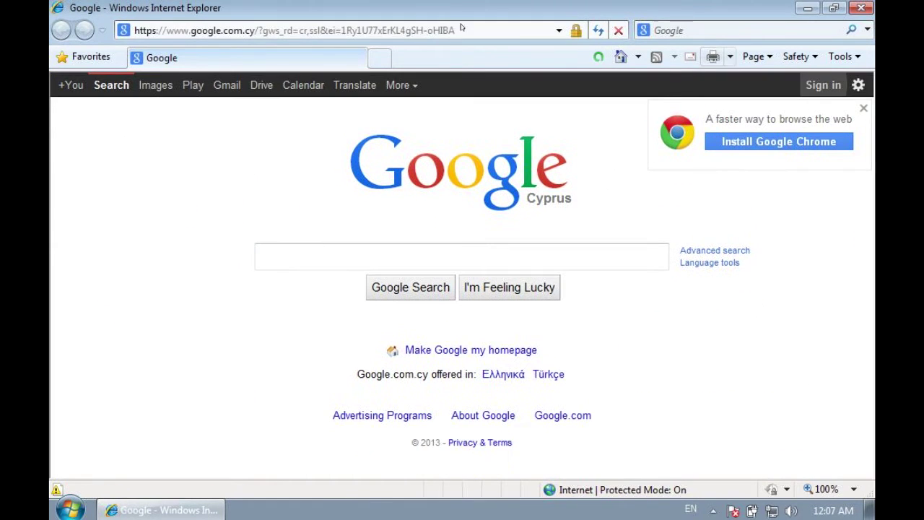
{"action": "right_click", "coordinate": [458, 31]}
{"action": "left_click", "coordinate": [505, 100]}
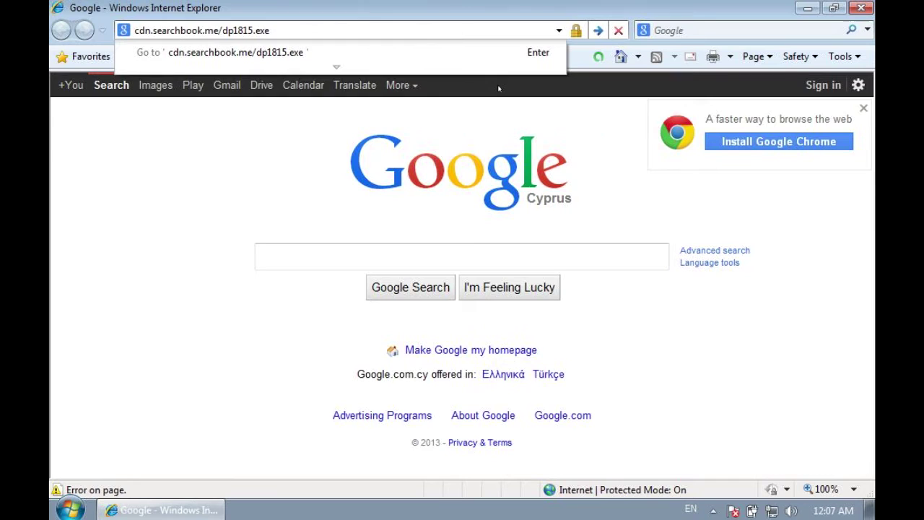
{"action": "key", "text": "Return"}
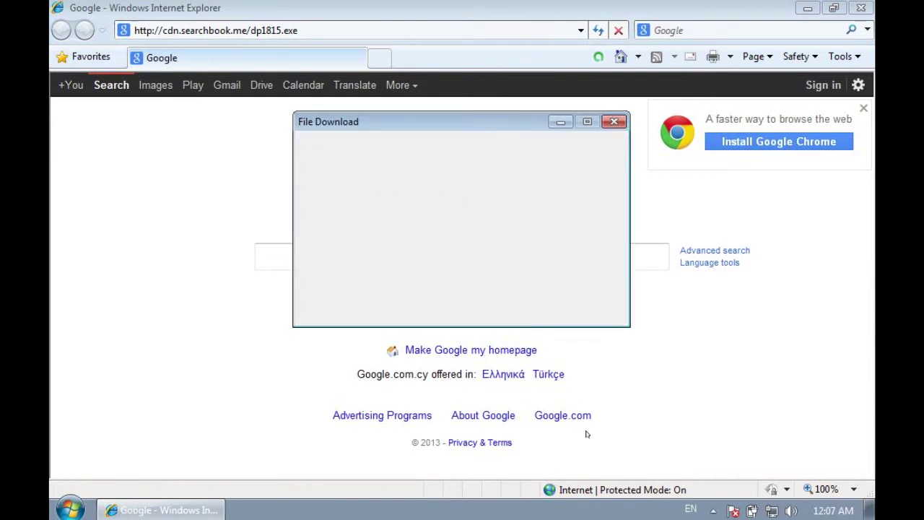
{"action": "left_click", "coordinate": [446, 265]}
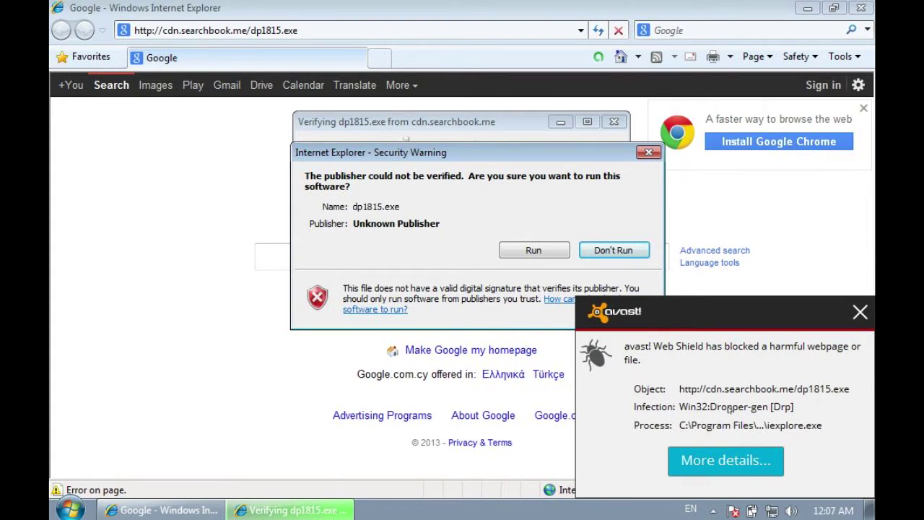
{"action": "left_click", "coordinate": [516, 250]}
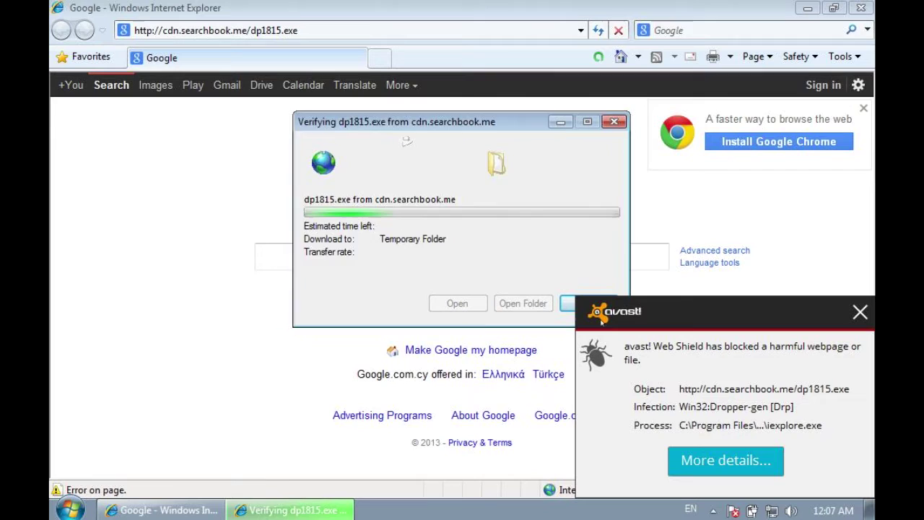
{"action": "left_click", "coordinate": [649, 268]}
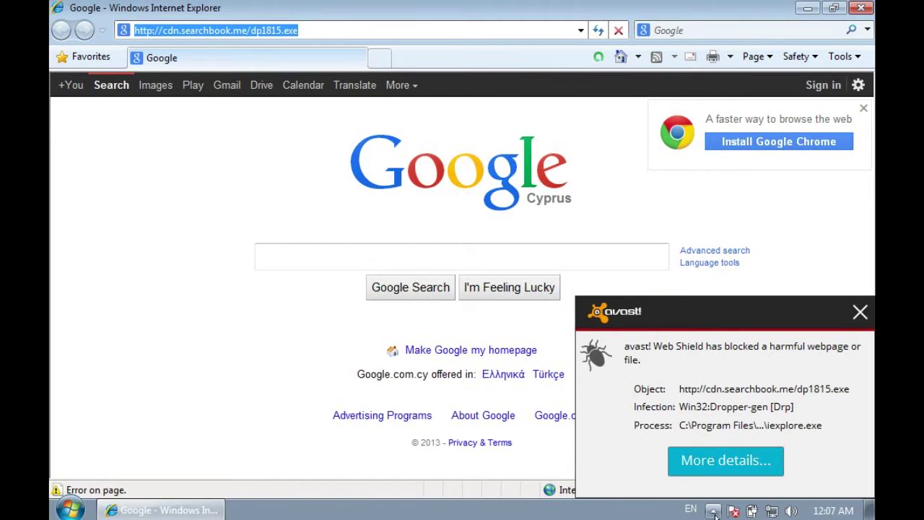
Update avast's engine and virus definitions to version 140702-1 from the tray menu, then close avast
{"action": "left_click", "coordinate": [712, 510]}
{"action": "right_click", "coordinate": [737, 443]}
{"action": "mouse_move", "coordinate": [757, 329]}
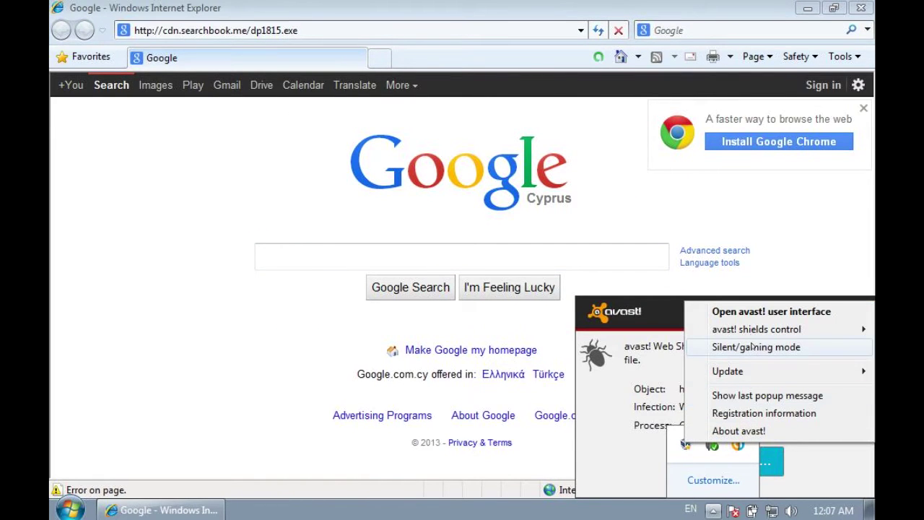
{"action": "mouse_move", "coordinate": [727, 371]}
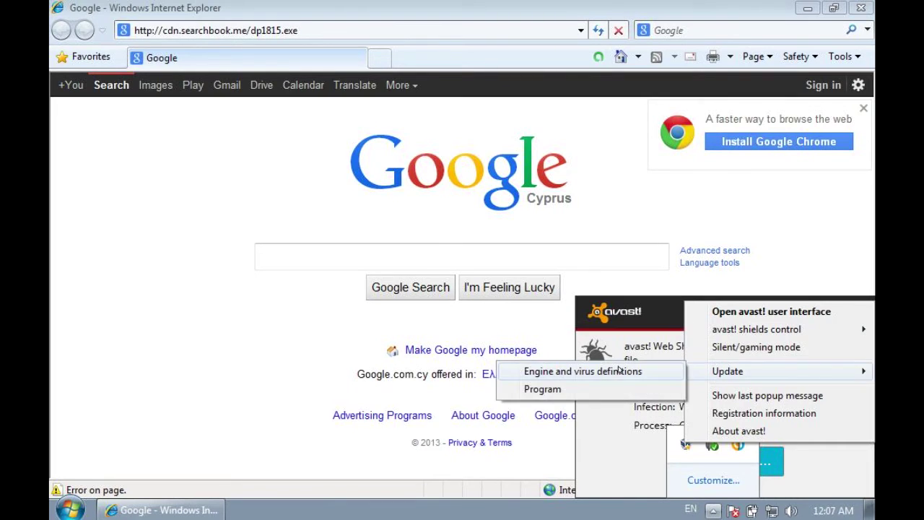
{"action": "left_click", "coordinate": [570, 368]}
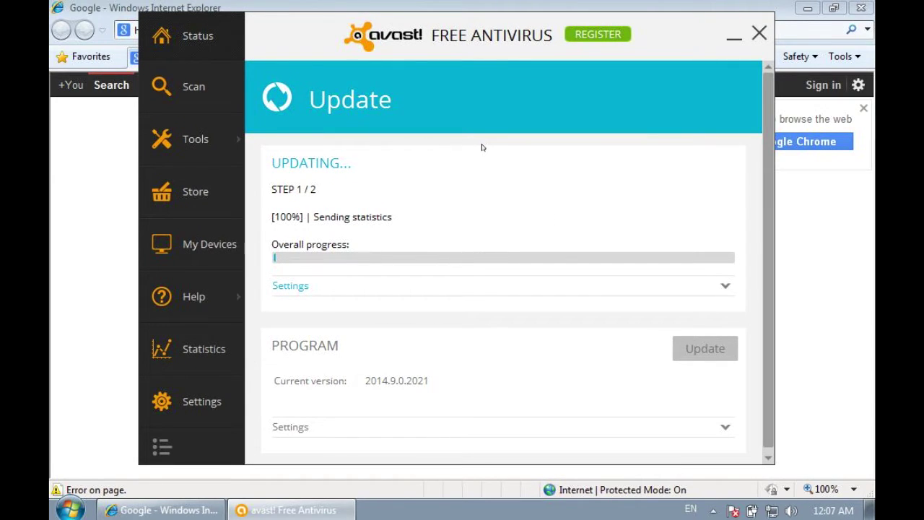
{"action": "left_click", "coordinate": [704, 281]}
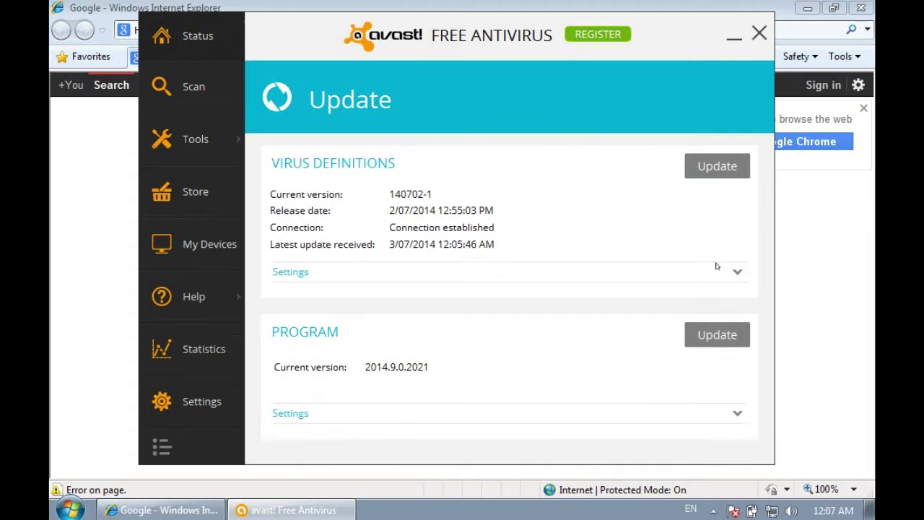
{"action": "left_click", "coordinate": [759, 32]}
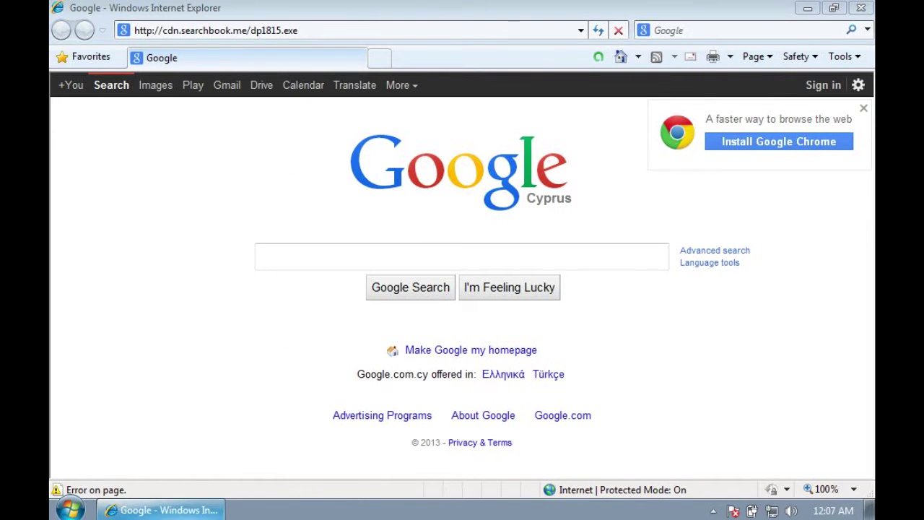
Paste the bugudum.com.br test address into Internet Explorer and load it
{"action": "left_click_drag", "start_coordinate": [596, 117], "coordinate": [222, 117]}
{"action": "key", "text": "ctrl+c"}
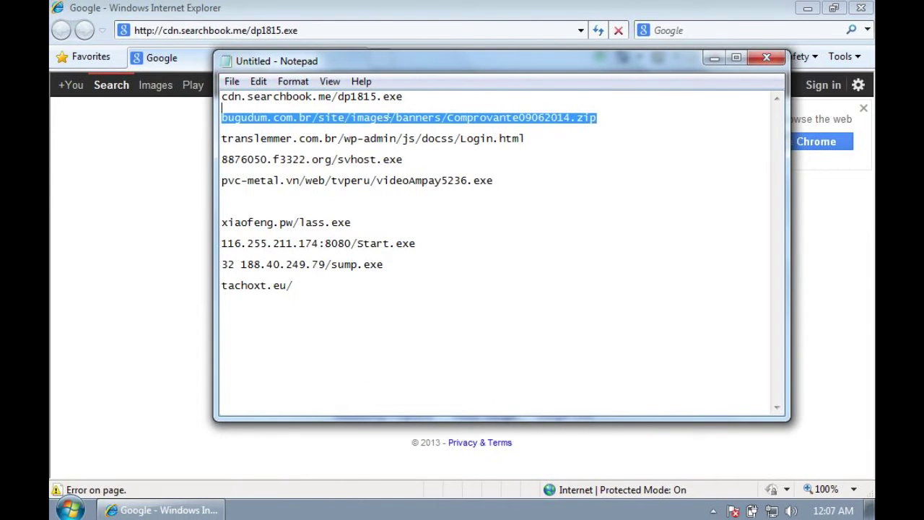
{"action": "left_click", "coordinate": [205, 31]}
{"action": "key", "text": "ctrl+v"}
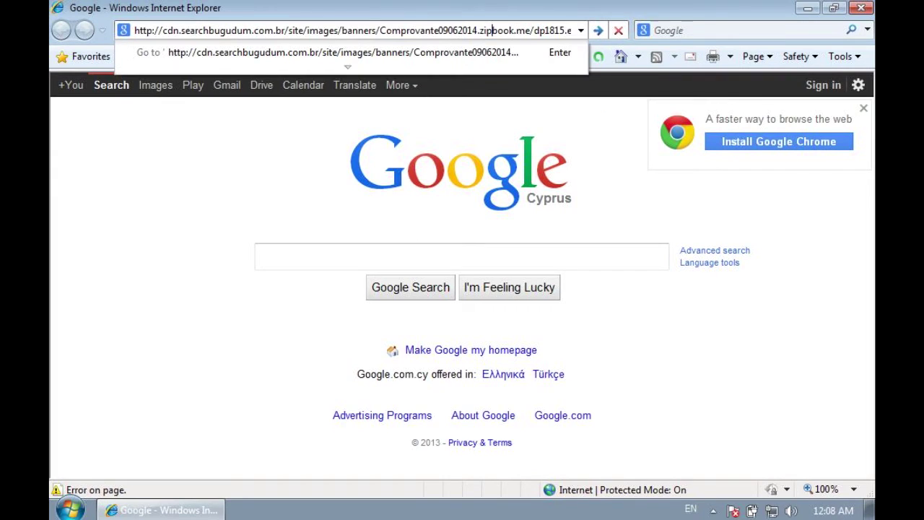
{"action": "key", "text": "ctrl+a"}
{"action": "key", "text": "ctrl+v"}
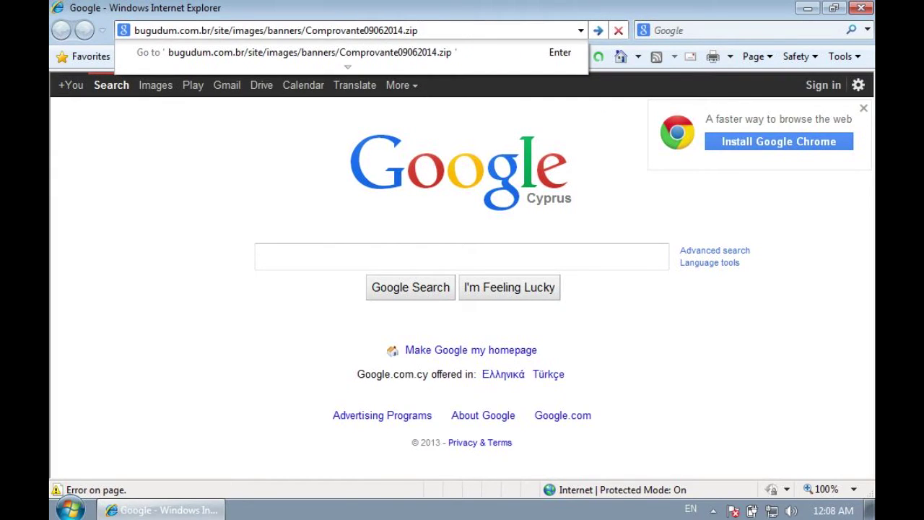
{"action": "key", "text": "Return"}
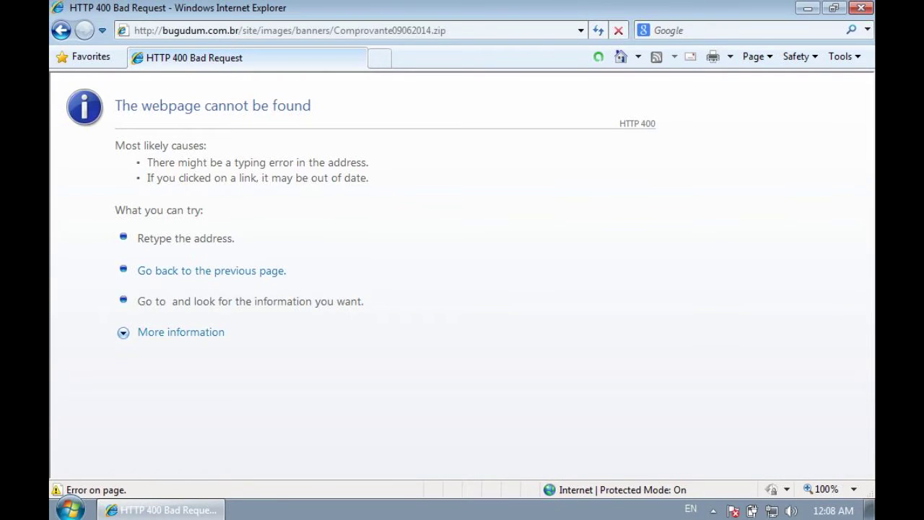
Mark the bugudum address as tested with a trailing hyphen in the Notepad URL list
{"action": "key", "text": "alt+Tab"}
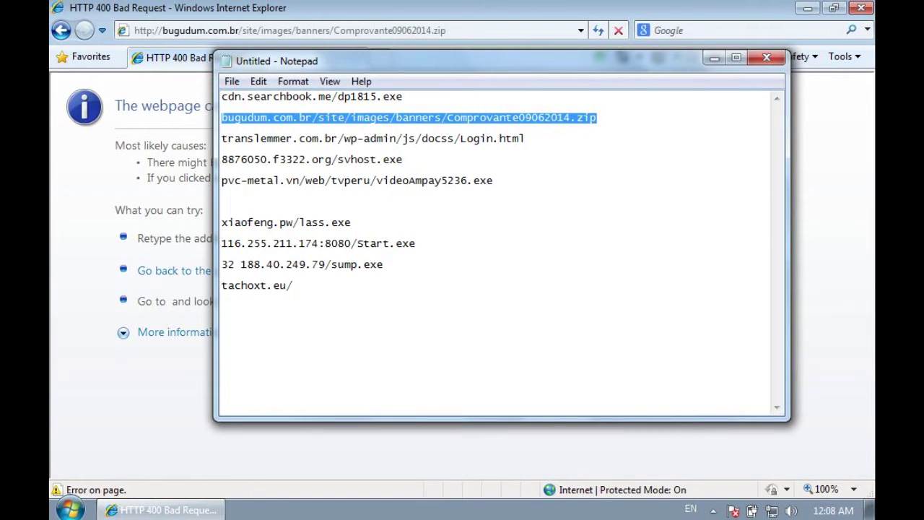
{"action": "key", "text": "Left"}
{"action": "type", "text": "-"}
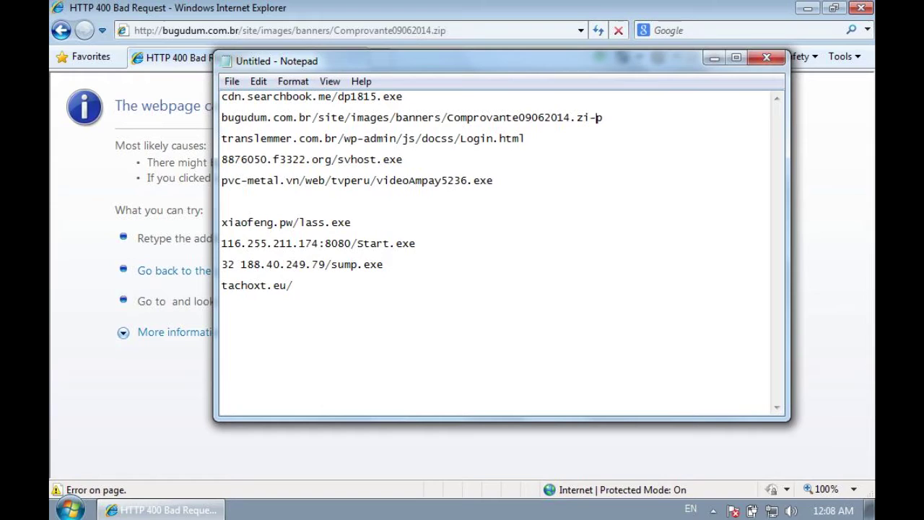
{"action": "key", "text": "BackSpace"}
{"action": "key", "text": "End"}
{"action": "type", "text": "-"}
Load the translemmer Login.html address, which returns not found
{"action": "left_click_drag", "start_coordinate": [525, 139], "coordinate": [216, 140]}
{"action": "key", "text": "ctrl+c"}
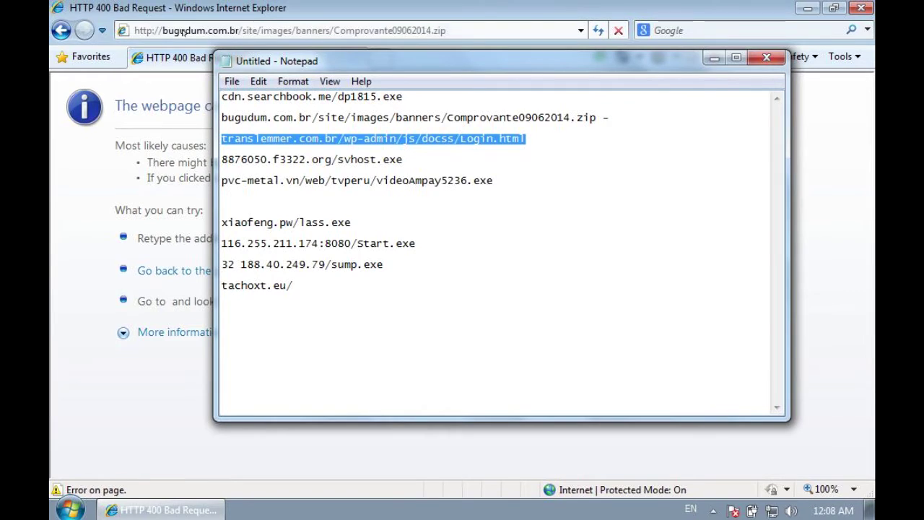
{"action": "left_click", "coordinate": [183, 31]}
{"action": "key", "text": "ctrl+v"}
{"action": "key", "text": "Return"}
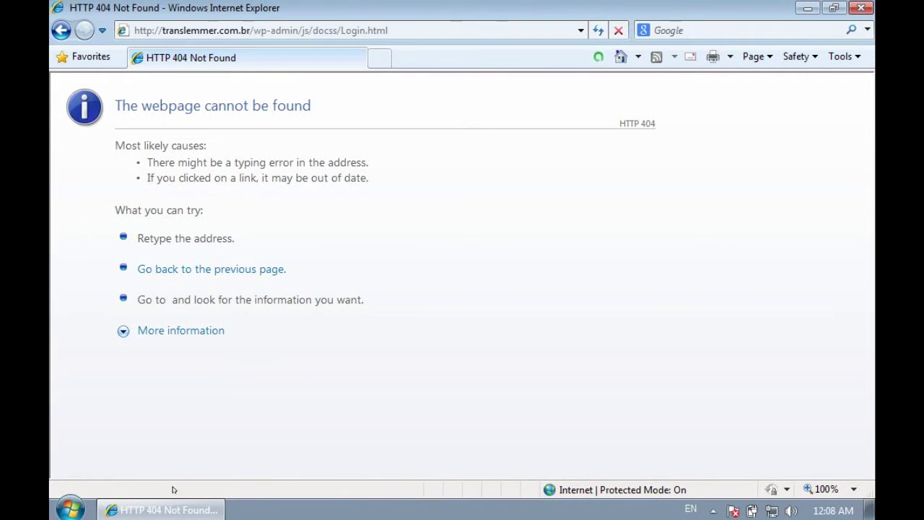
Mark translemmer as tested, then load the svhost.exe address from 8876050.f3322.org
{"action": "key", "text": "alt+Tab"}
{"action": "key", "text": "Right"}
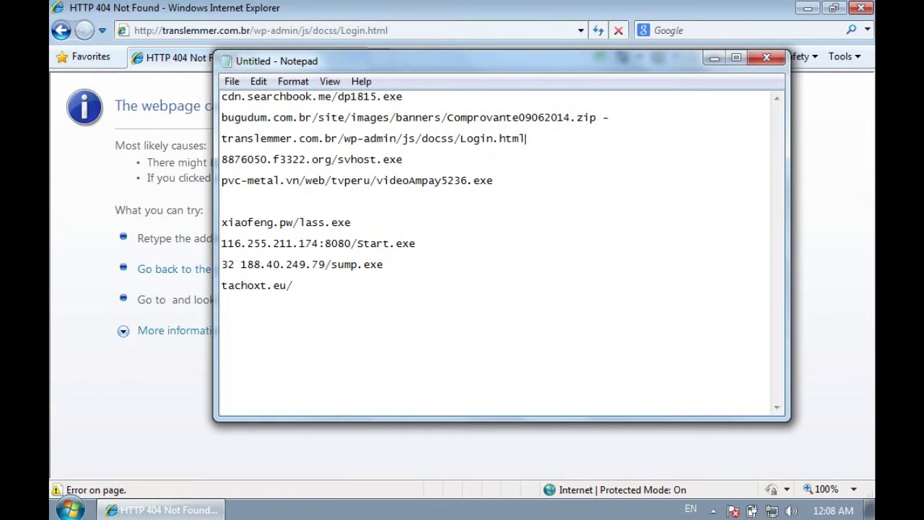
{"action": "type", "text": " -"}
{"action": "key", "text": "Down"}
{"action": "key", "text": "shift+Home"}
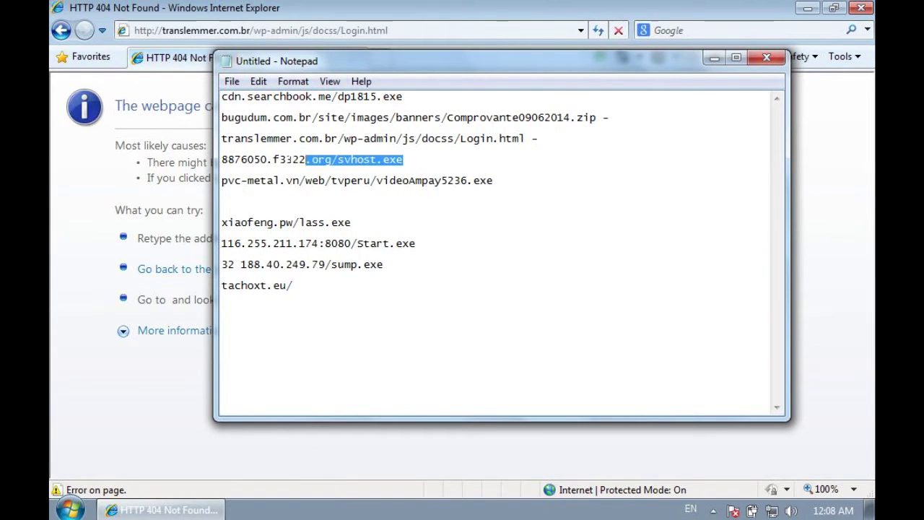
{"action": "key", "text": "alt+Tab"}
{"action": "key", "text": "alt+d"}
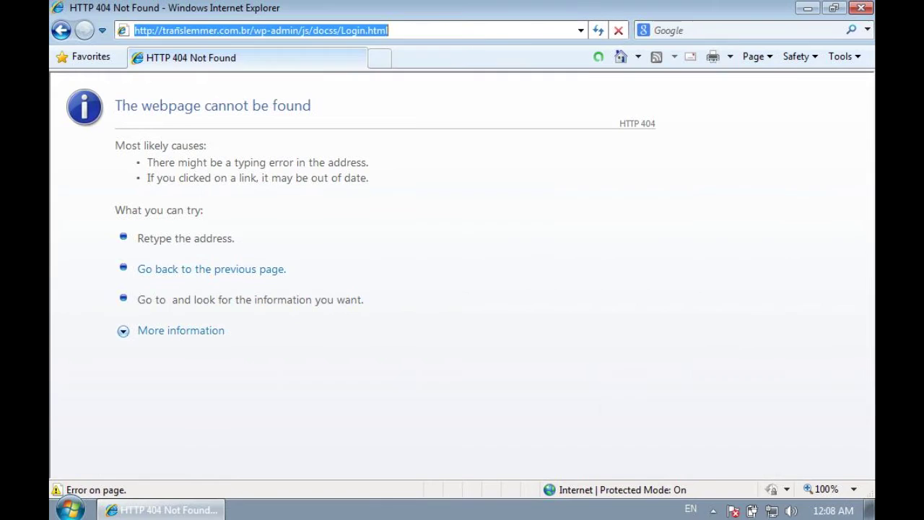
{"action": "type", "text": "http://8876050.f3322.org/svhost.exe"}
{"action": "key", "text": "Return"}
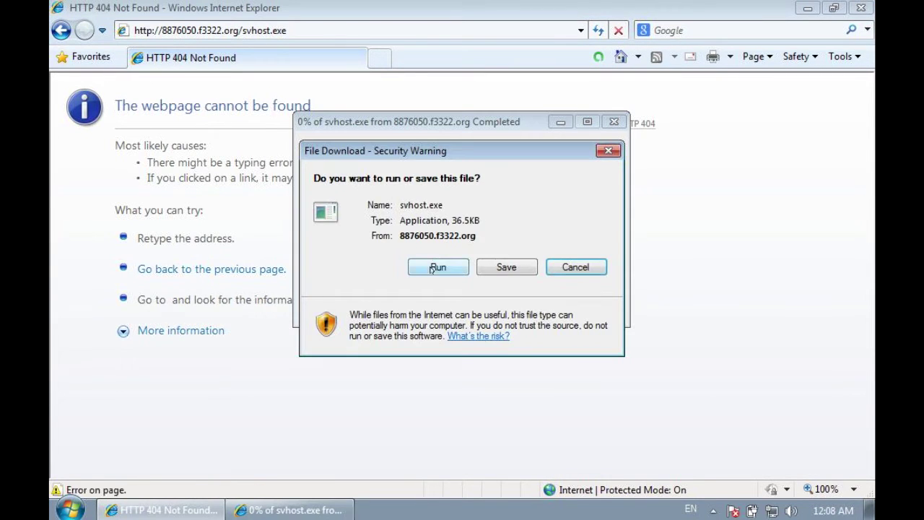
Run svhost.exe so avast blocks it as Win32:Evo-gen, then select the pvc-metal address
{"action": "left_click", "coordinate": [433, 268]}
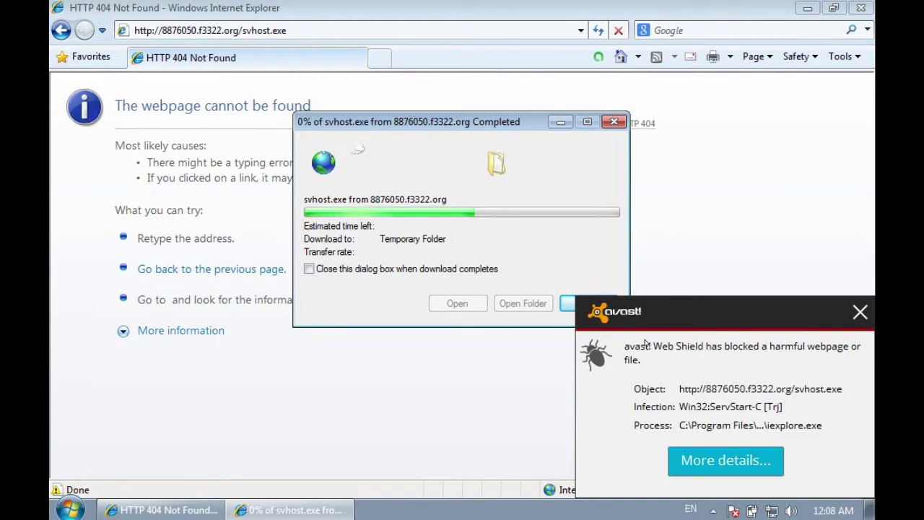
{"action": "left_click", "coordinate": [860, 312]}
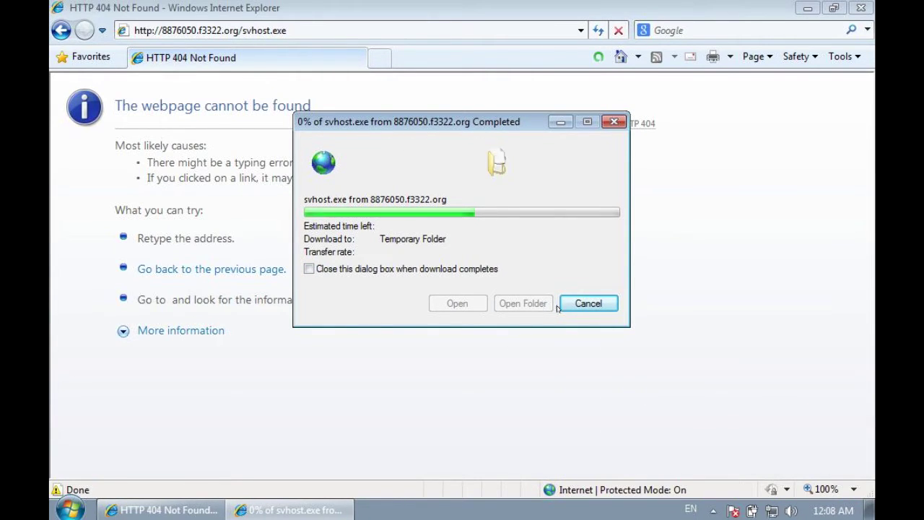
{"action": "key", "text": "alt+Tab"}
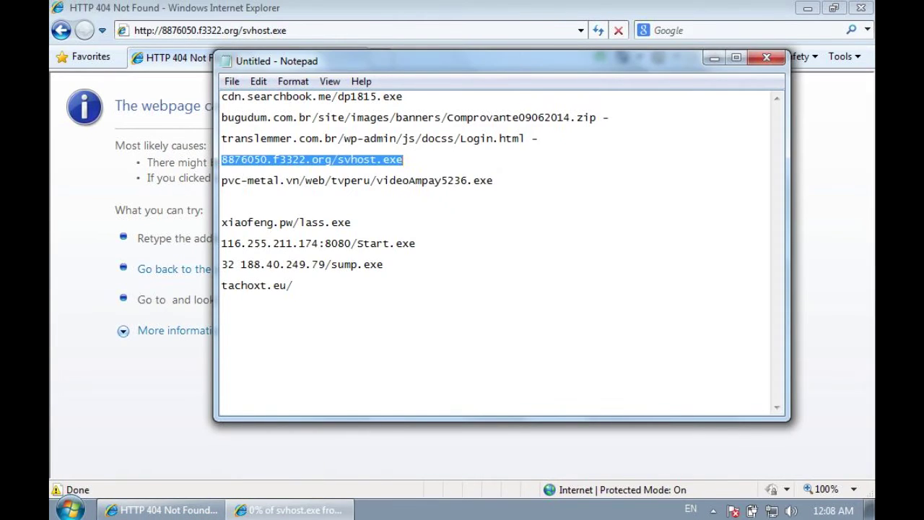
{"action": "left_click_drag", "start_coordinate": [494, 181], "coordinate": [221, 171]}
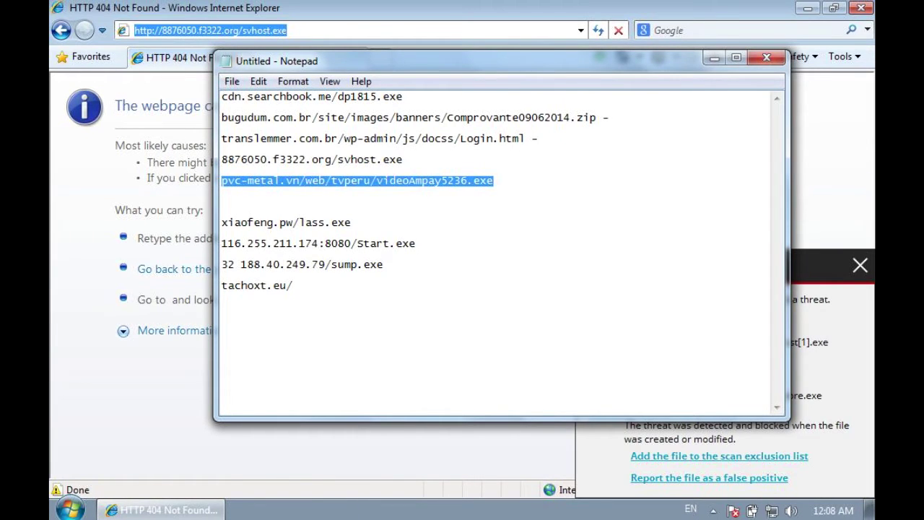
{"action": "left_click", "coordinate": [714, 58]}
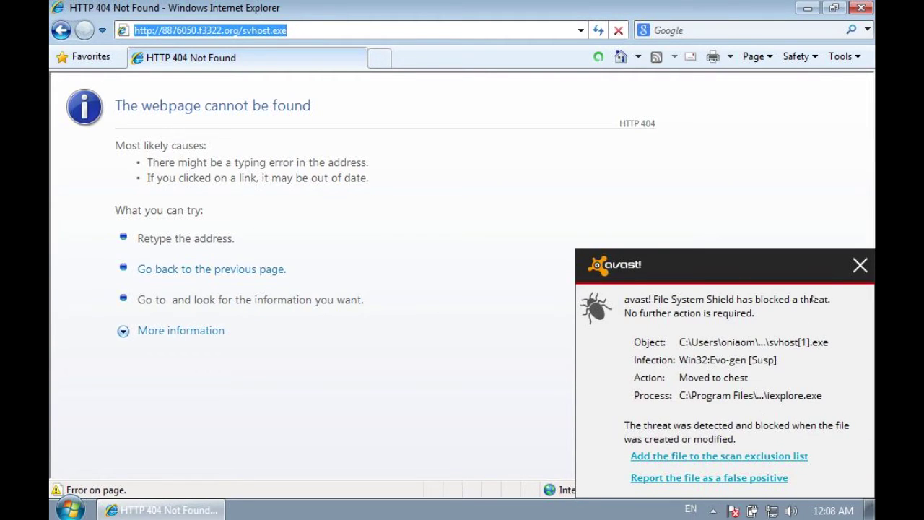
Load the pvc-metal videoAmpay5236.exe address in Internet Explorer
{"action": "left_click", "coordinate": [858, 266]}
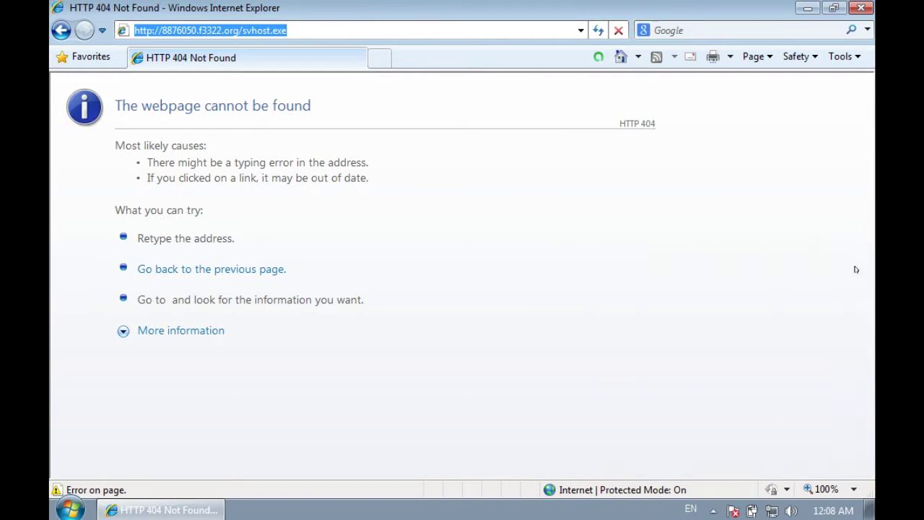
{"action": "right_click", "coordinate": [377, 29]}
{"action": "left_click", "coordinate": [430, 100]}
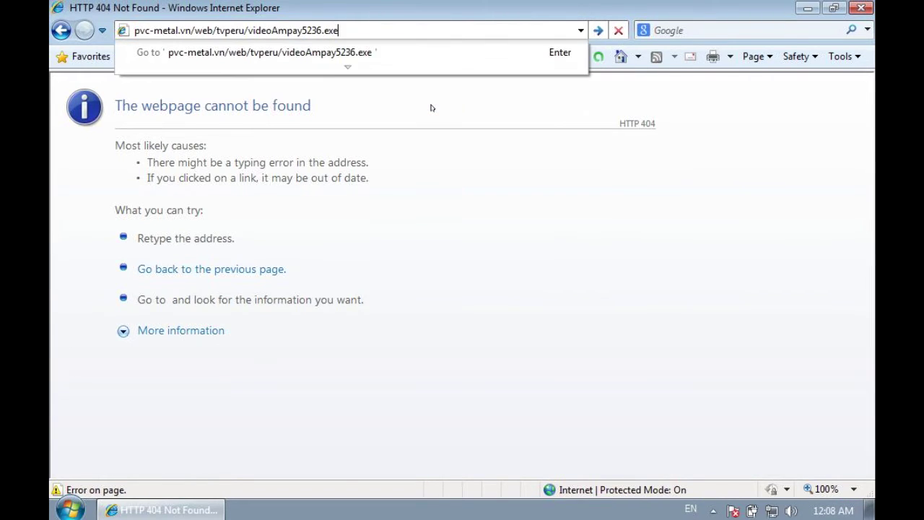
{"action": "key", "text": "Return"}
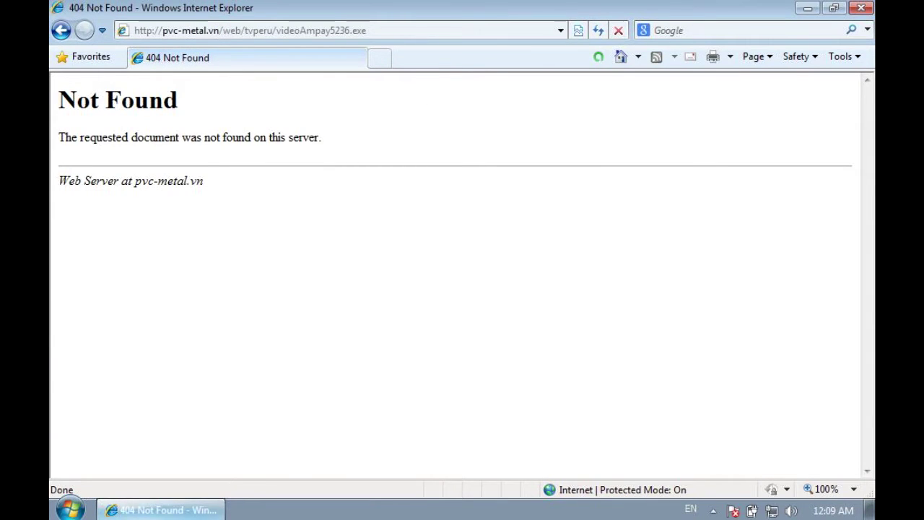
{"action": "key", "text": "alt+Tab"}
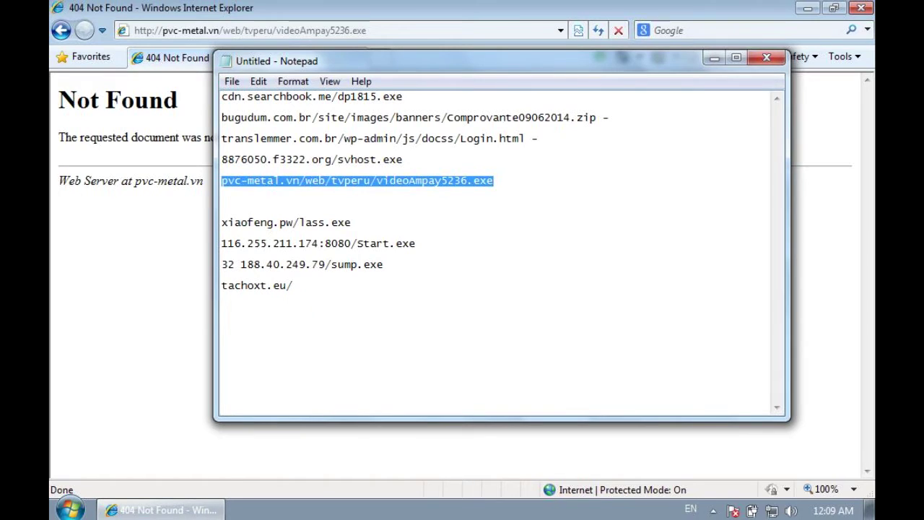
{"action": "key", "text": "Right"}
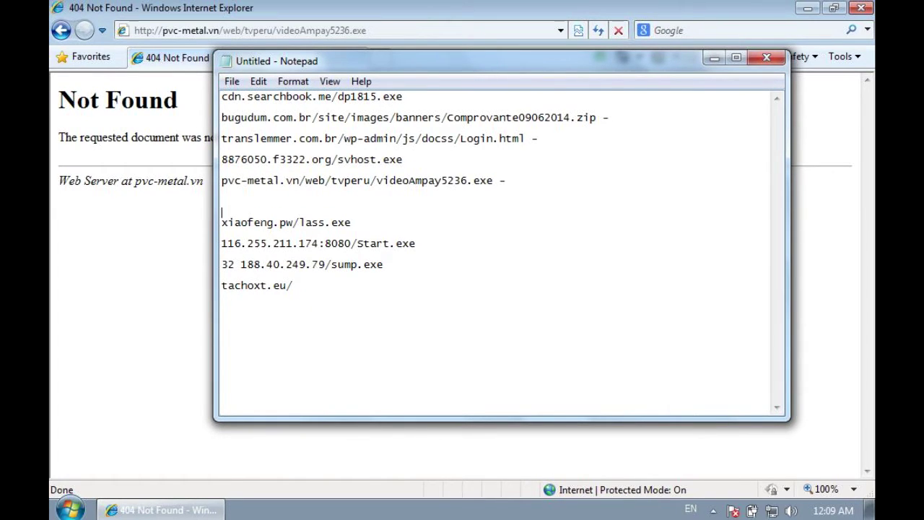
Download and run xiaofeng.pw/lass.exe; avast's Web Shield blocks it as Win32:Evo-gen
{"action": "left_click_drag", "start_coordinate": [222, 222], "coordinate": [351, 223]}
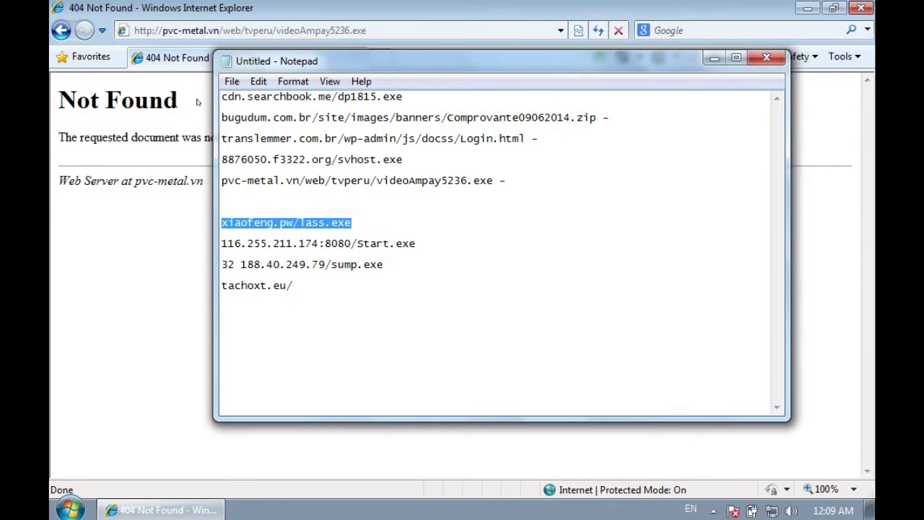
{"action": "key", "text": "ctrl+c"}
{"action": "left_click", "coordinate": [289, 30]}
{"action": "key", "text": "ctrl+v"}
{"action": "key", "text": "Return"}
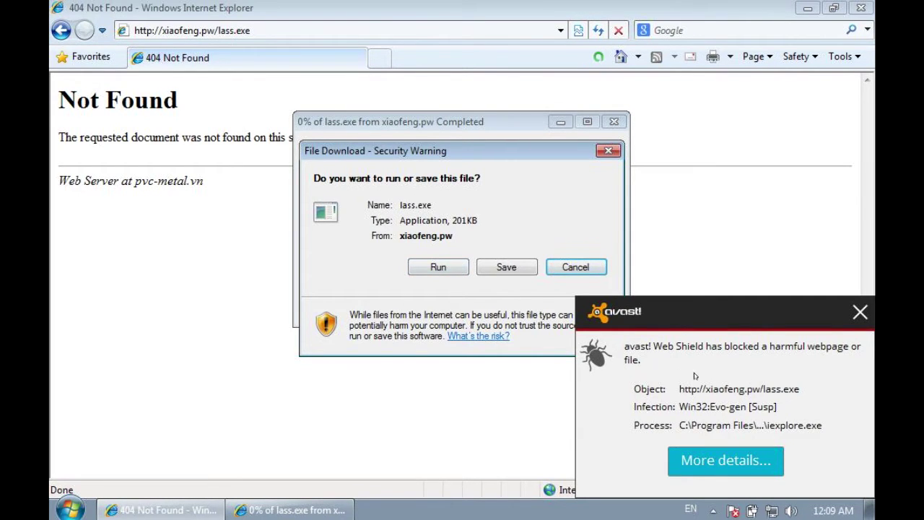
{"action": "left_click", "coordinate": [446, 266]}
{"action": "left_click", "coordinate": [478, 217]}
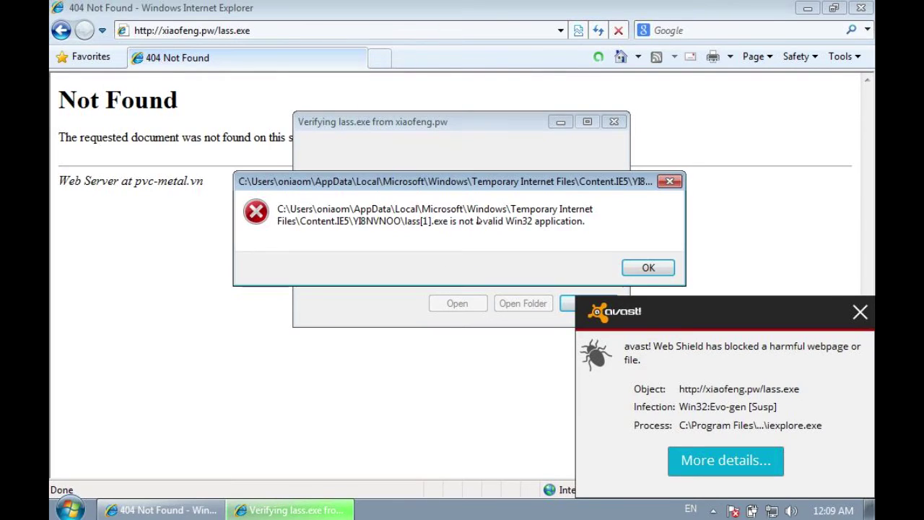
{"action": "left_click", "coordinate": [648, 268]}
{"action": "left_click", "coordinate": [860, 311]}
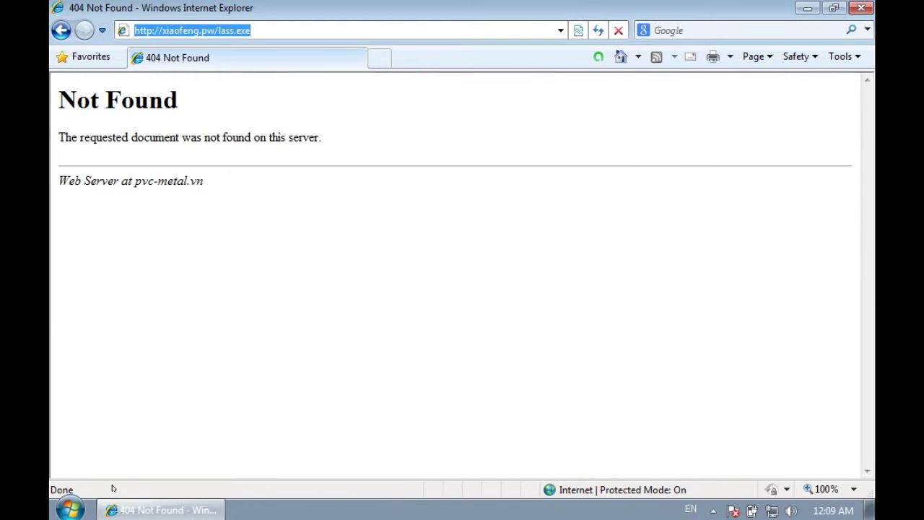
Load the 116.255.211.174:8080/Start.exe address, which cannot be displayed
{"action": "left_click_drag", "start_coordinate": [416, 244], "coordinate": [222, 242]}
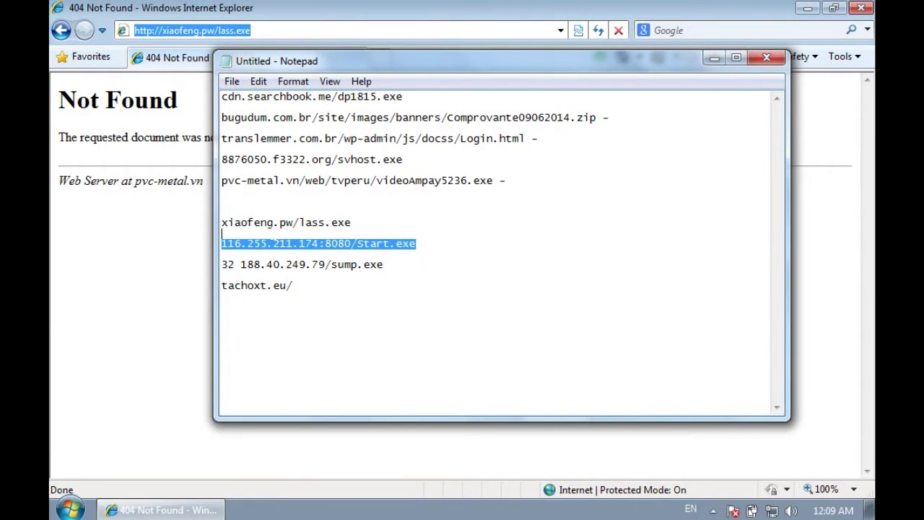
{"action": "key", "text": "ctrl+c"}
{"action": "left_click", "coordinate": [243, 30]}
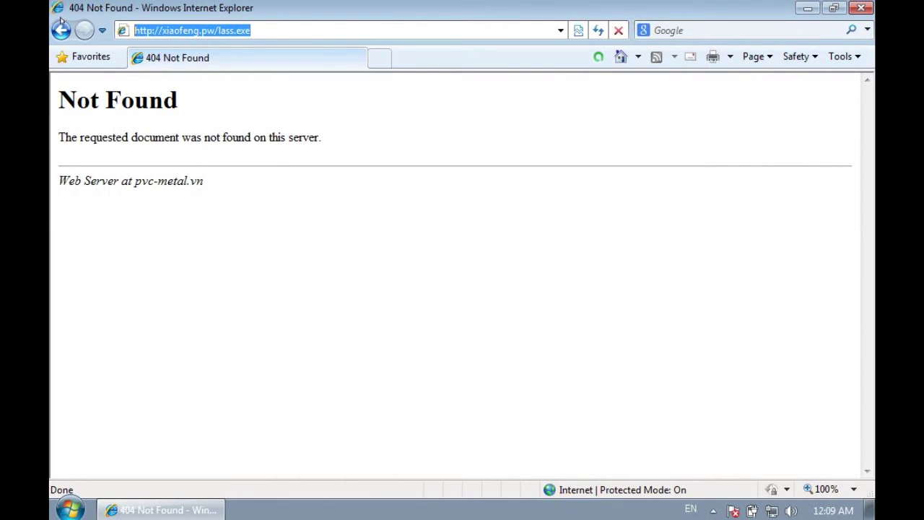
{"action": "key", "text": "ctrl+v"}
{"action": "key", "text": "Return"}
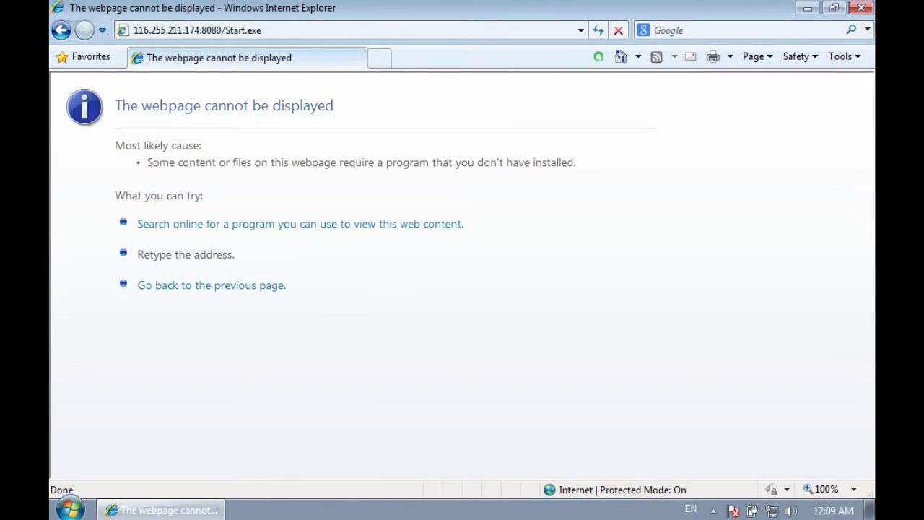
Load the 188.40.249.79/sump.exe address, which turns into Google search results
{"action": "key", "text": "alt+Tab"}
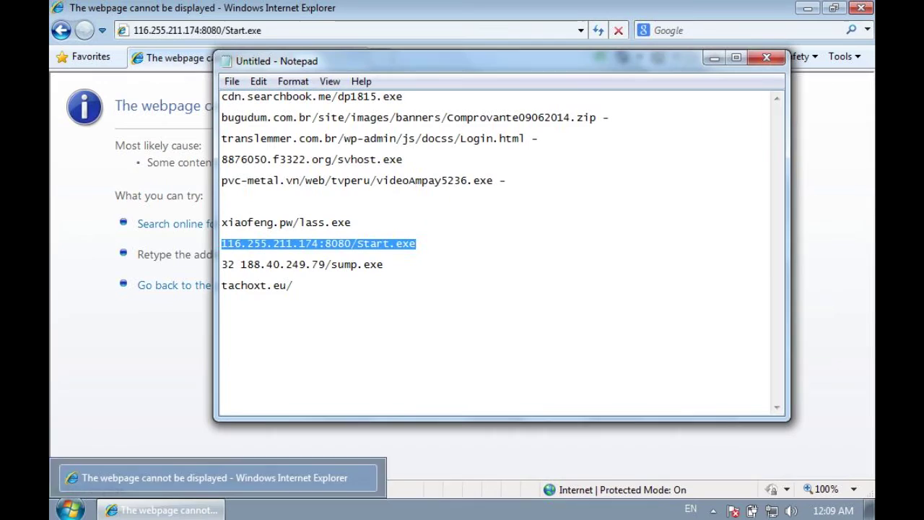
{"action": "key", "text": "Right"}
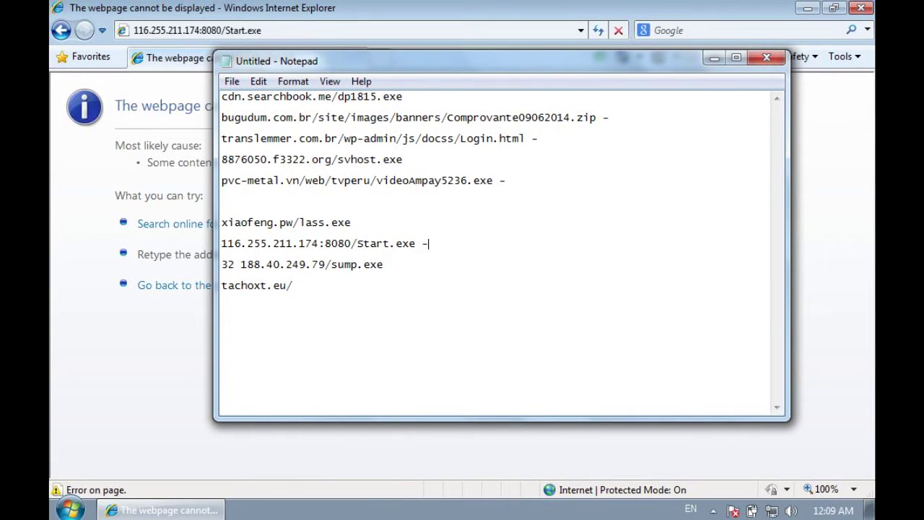
{"action": "key", "text": "shift+Home"}
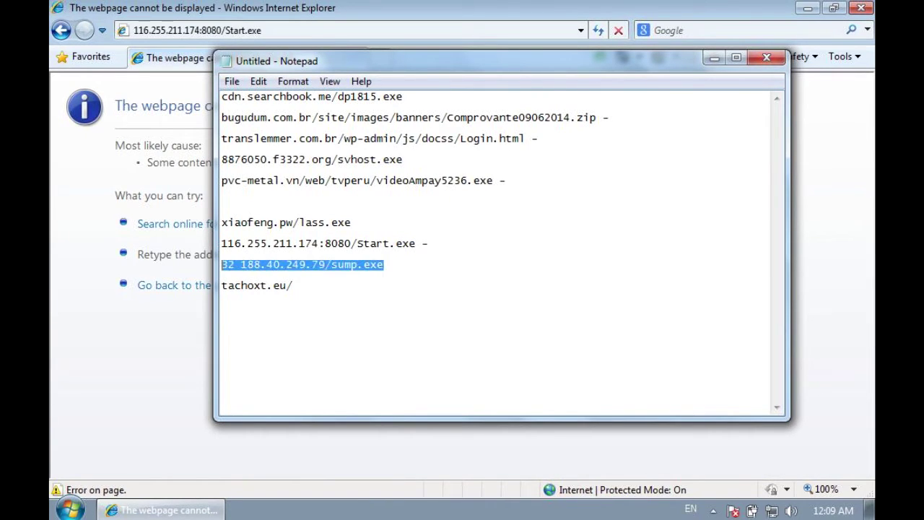
{"action": "key", "text": "ctrl+c"}
{"action": "left_click", "coordinate": [175, 30]}
{"action": "key", "text": "ctrl+v"}
{"action": "key", "text": "Return"}
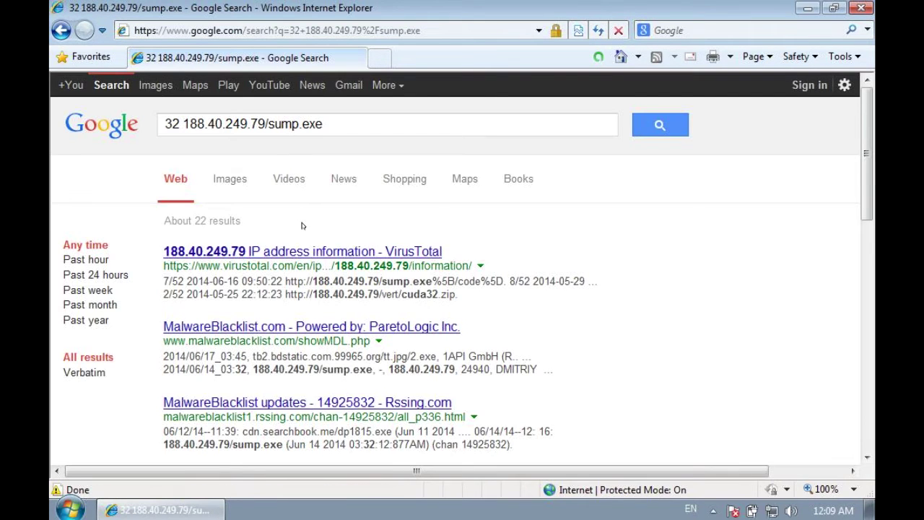
Copy the tachoxt.eu address from the list and load it in Internet Explorer
{"action": "key", "text": "alt+Tab"}
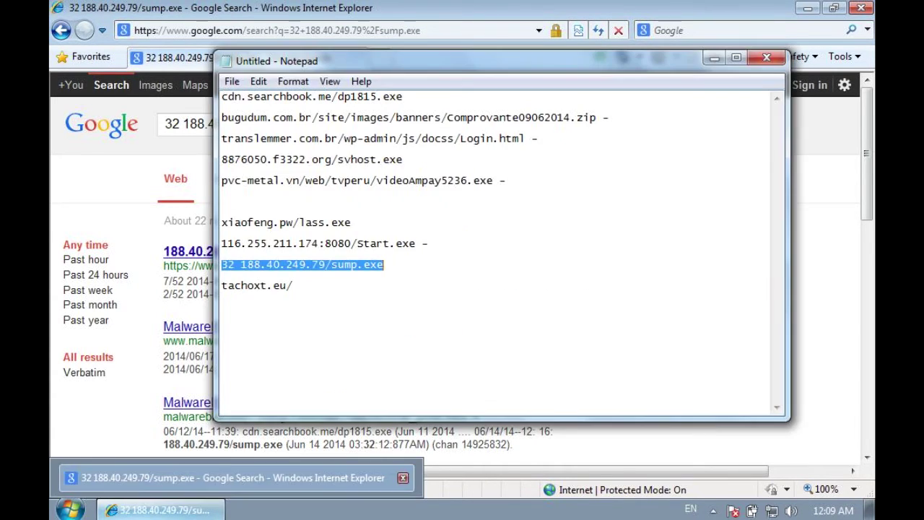
{"action": "left_click", "coordinate": [228, 275]}
{"action": "type", "text": "-"}
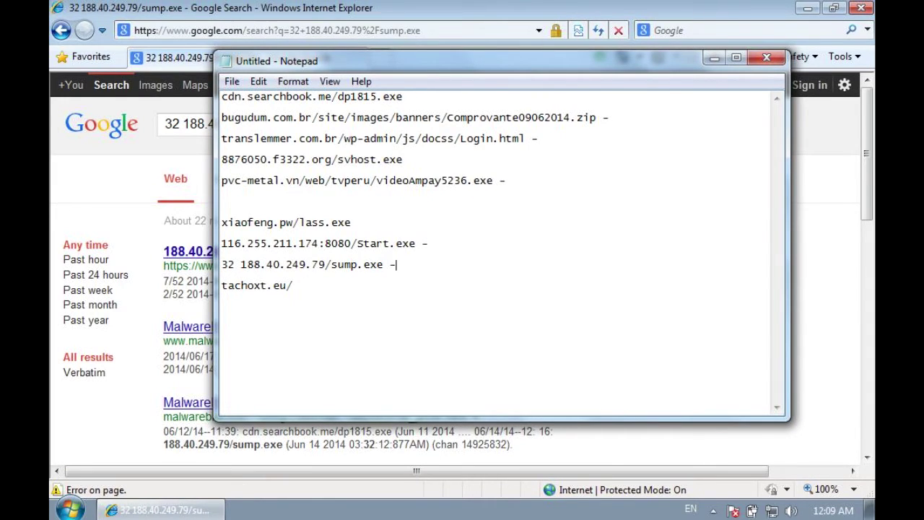
{"action": "key", "text": "shift+Down"}
{"action": "key", "text": "alt+Tab"}
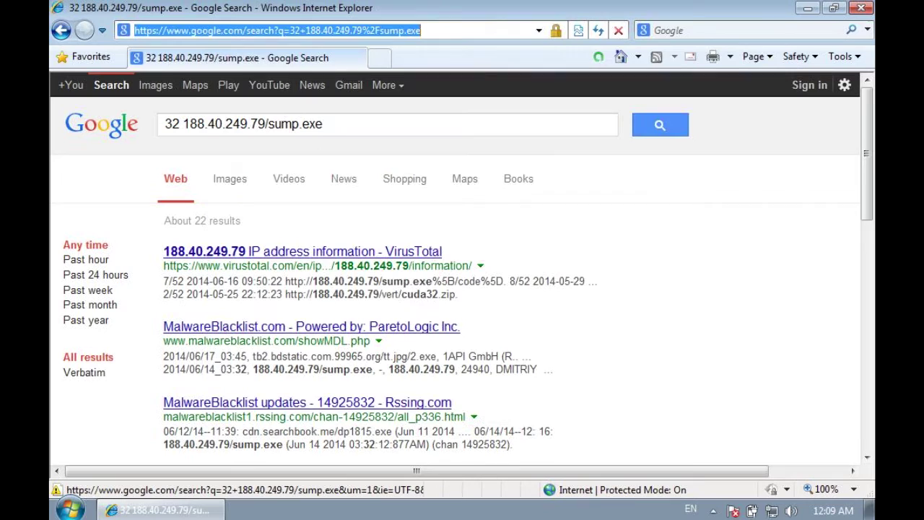
{"action": "key", "text": "ctrl+v"}
{"action": "key", "text": "Return"}
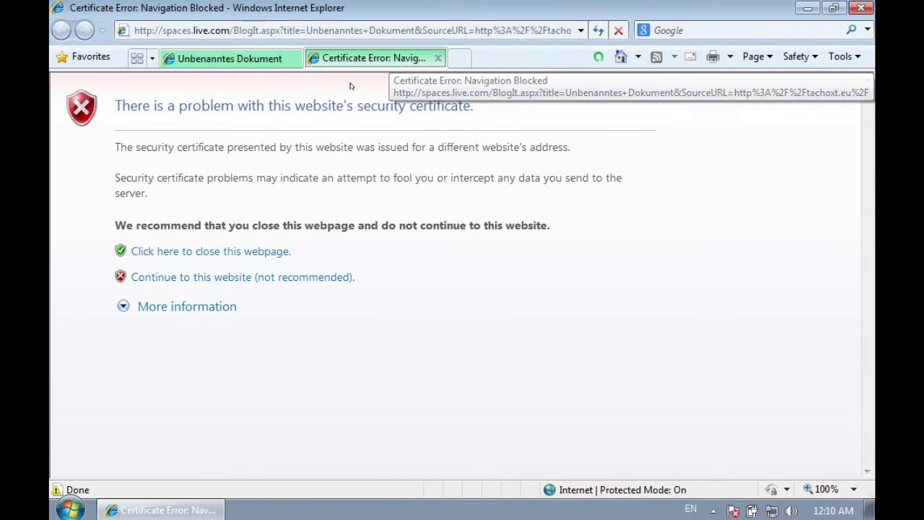
Close the spaces.live.com certificate-error tab, leaving the blank tachoxt.eu page
{"action": "left_click", "coordinate": [438, 57]}
{"action": "right_click", "coordinate": [246, 156]}
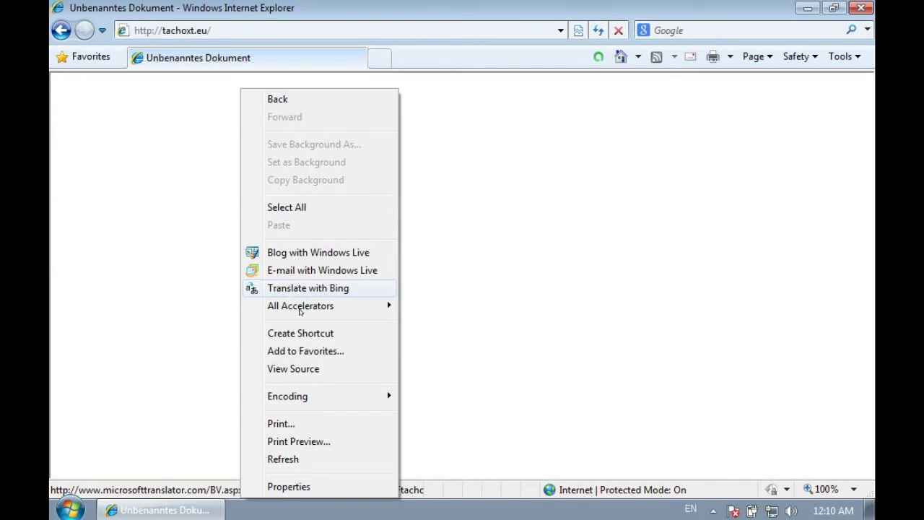
{"action": "left_click", "coordinate": [491, 391]}
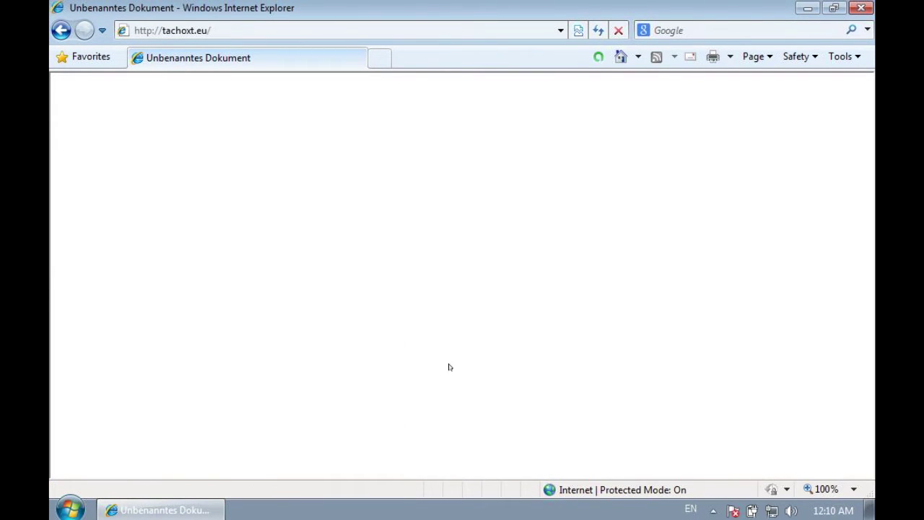
Mark the tachoxt.eu entry in the Notepad URL list, then minimize Notepad
{"action": "key", "text": "alt+Tab"}
{"action": "left_click", "coordinate": [228, 275]}
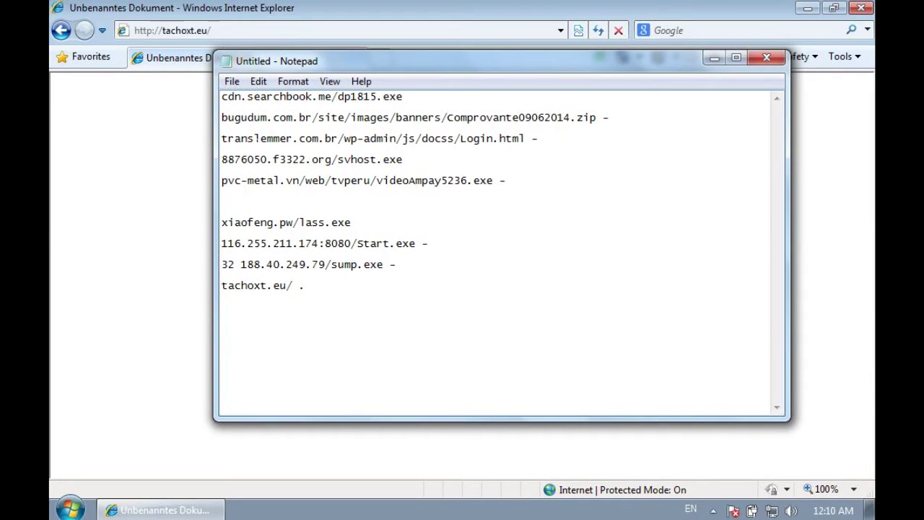
{"action": "left_click", "coordinate": [406, 96]}
{"action": "key", "text": "shift+Up"}
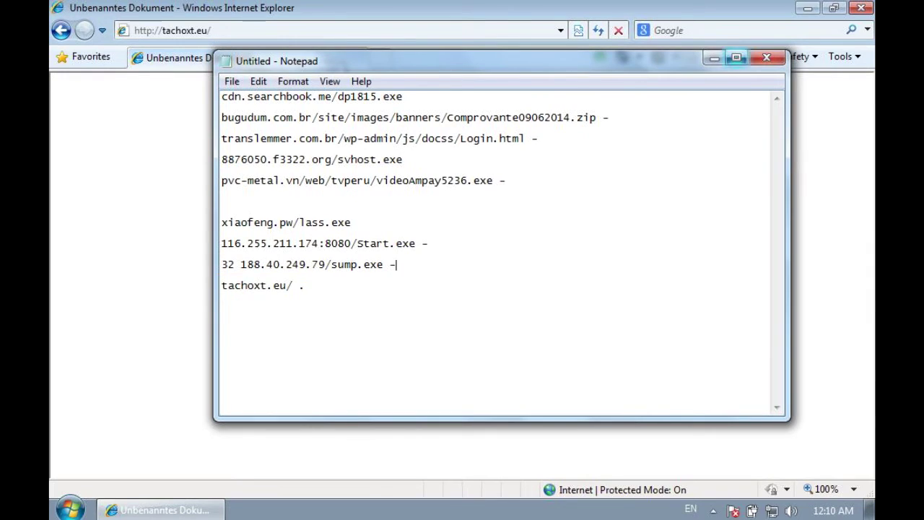
{"action": "left_click", "coordinate": [714, 57]}
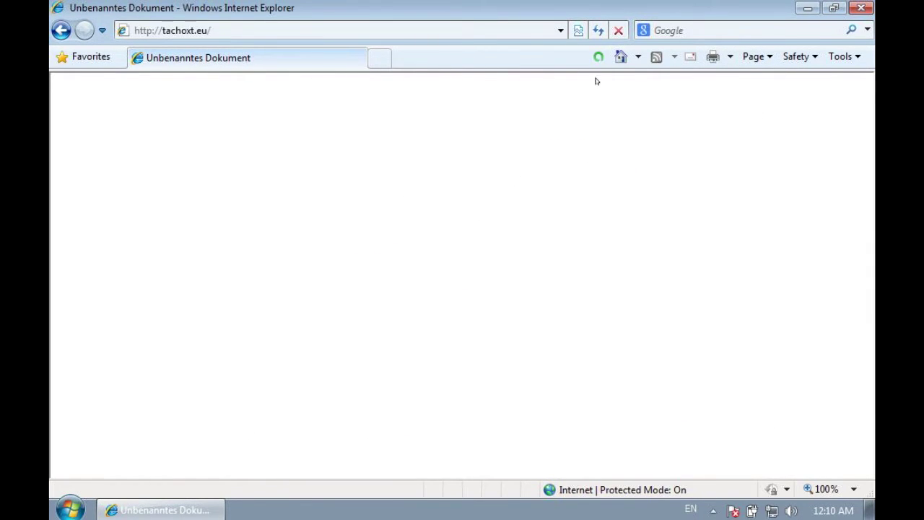
Close Internet Explorer, disable all avast shields for 1 hour, and open the viruses folder
{"action": "left_click", "coordinate": [861, 8]}
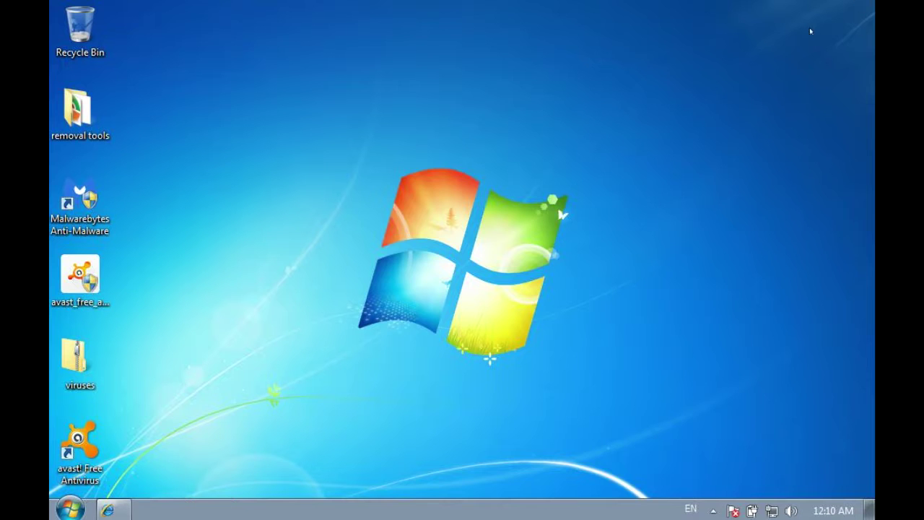
{"action": "left_click", "coordinate": [713, 509]}
{"action": "right_click", "coordinate": [737, 445]}
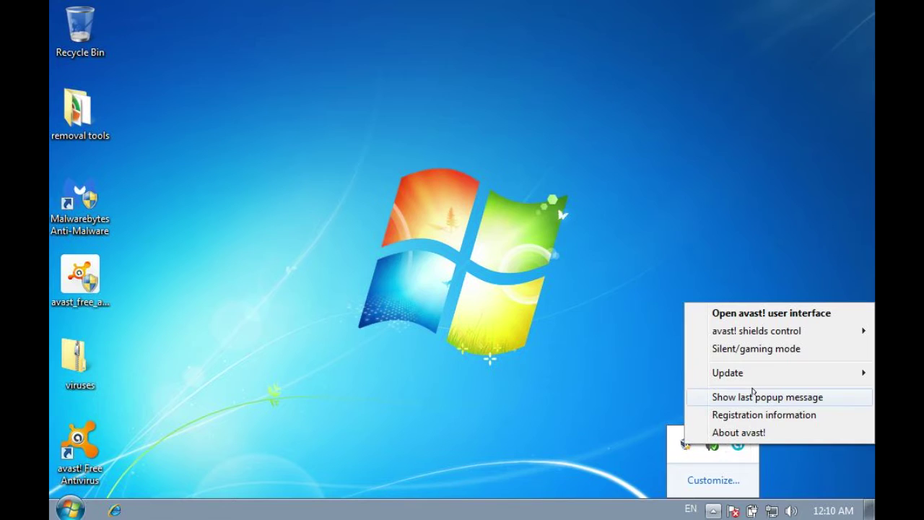
{"action": "mouse_move", "coordinate": [757, 330]}
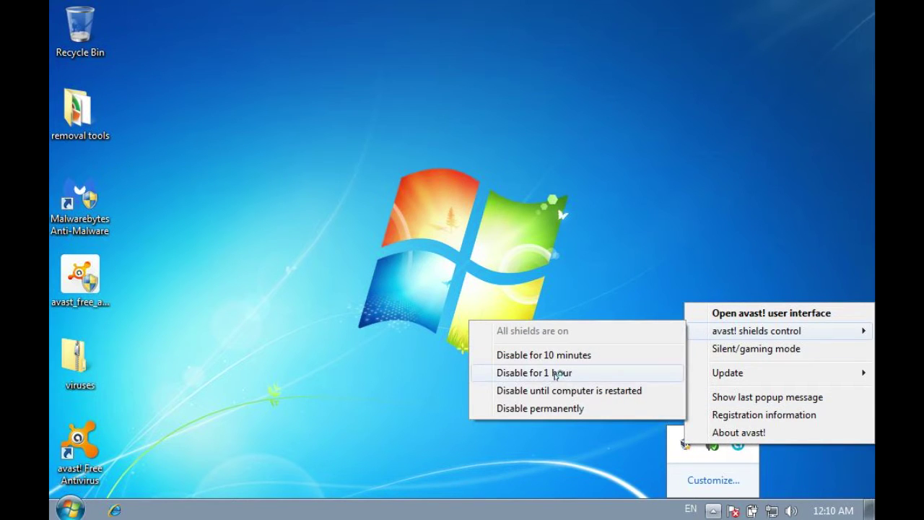
{"action": "left_click", "coordinate": [555, 374]}
{"action": "left_click", "coordinate": [401, 303]}
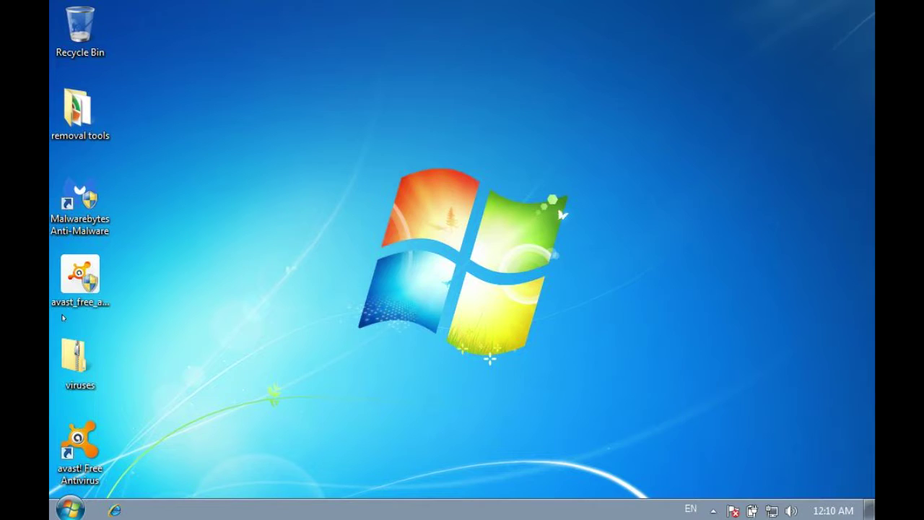
{"action": "double_click", "coordinate": [76, 370]}
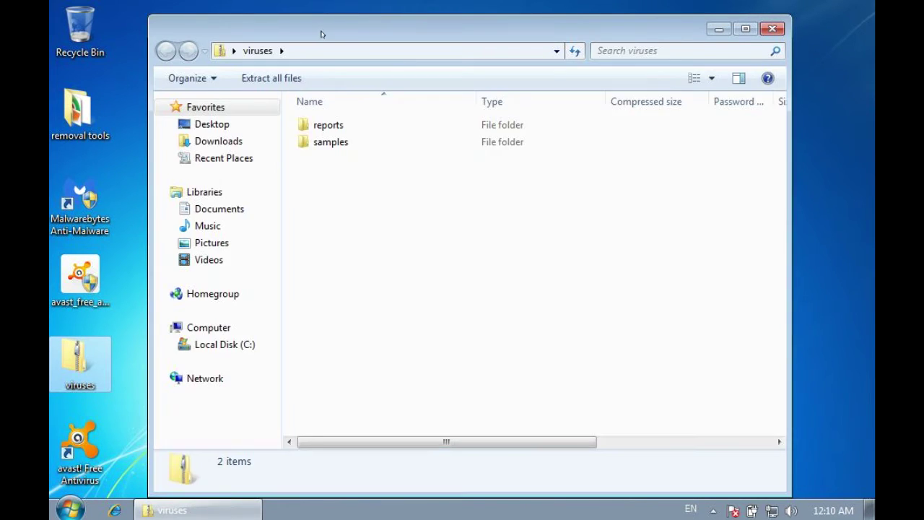
Extract the samples folder from the viruses archive to the desktop and open its 500 files
{"action": "left_click_drag", "start_coordinate": [319, 34], "coordinate": [342, 26]}
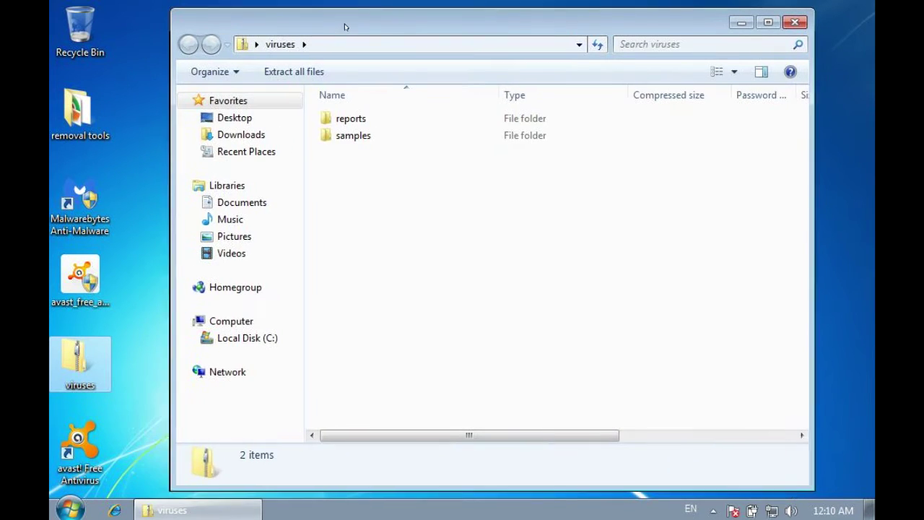
{"action": "left_click", "coordinate": [368, 135]}
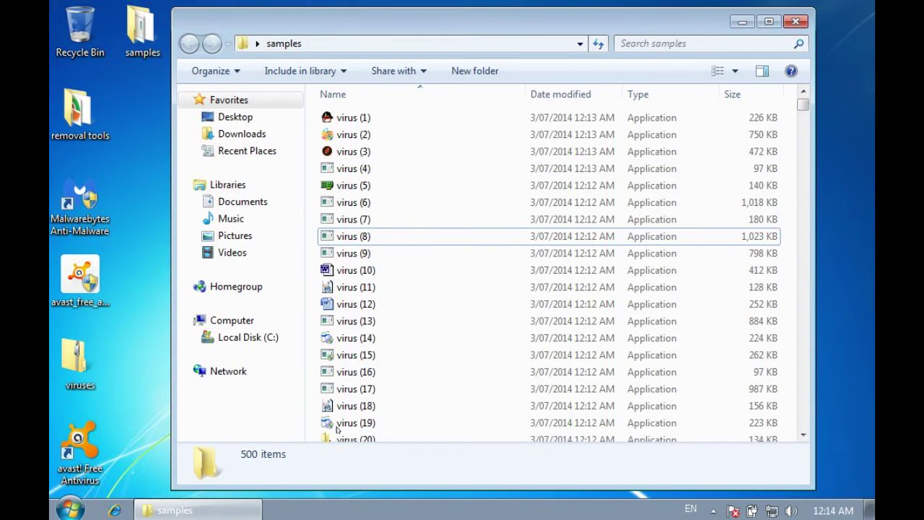
{"action": "left_click_drag", "start_coordinate": [803, 106], "coordinate": [706, 215]}
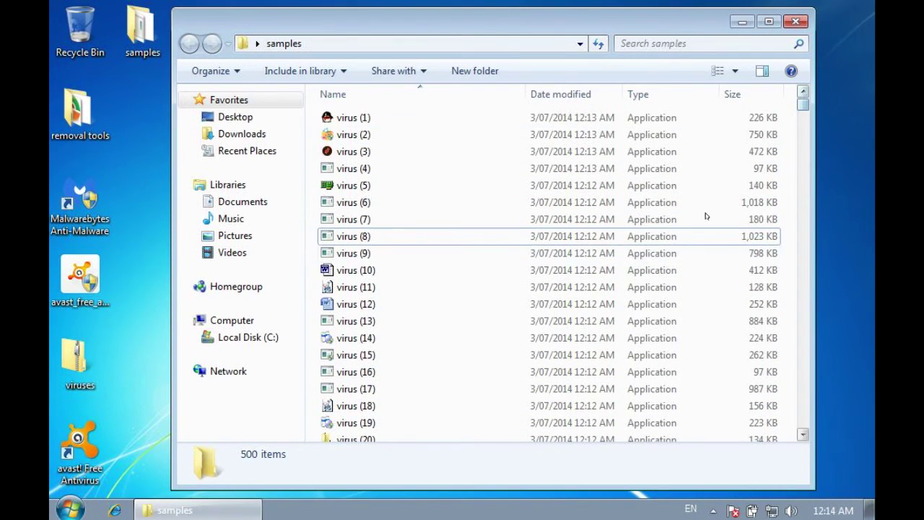
{"action": "right_click", "coordinate": [135, 45]}
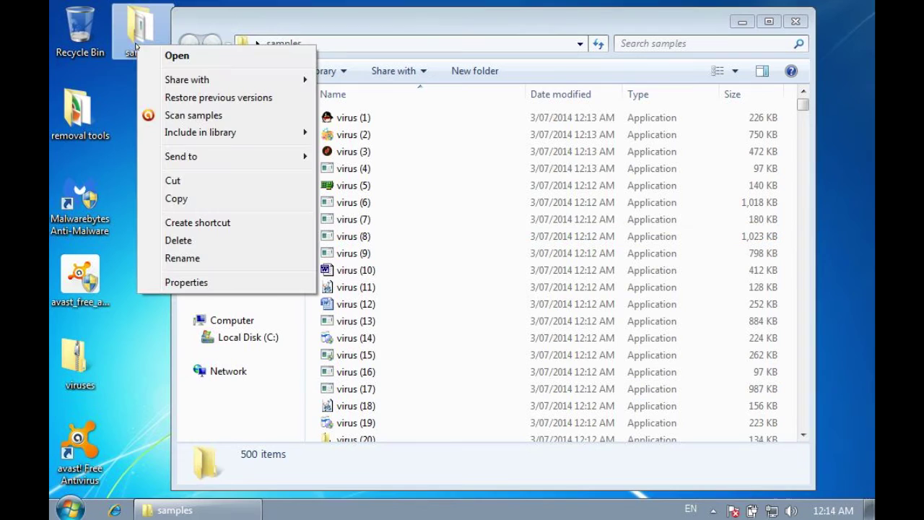
Scan the samples folder with avast, enlarge the results, and apply Delete to all threats
{"action": "left_click", "coordinate": [194, 116]}
{"action": "left_click", "coordinate": [179, 23]}
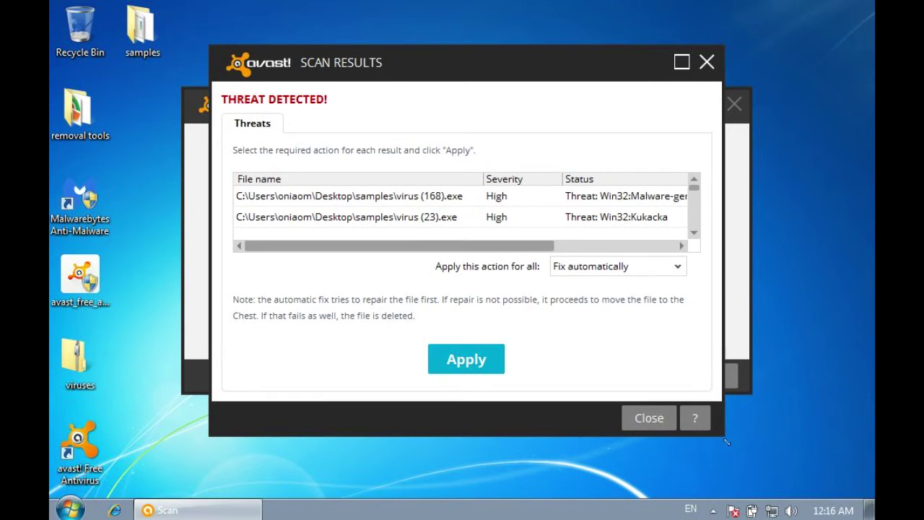
{"action": "mouse_move", "coordinate": [727, 441]}
{"action": "left_mouse_down"}
{"action": "mouse_move", "coordinate": [794, 478]}
{"action": "mouse_move", "coordinate": [843, 489]}
{"action": "left_mouse_up"}
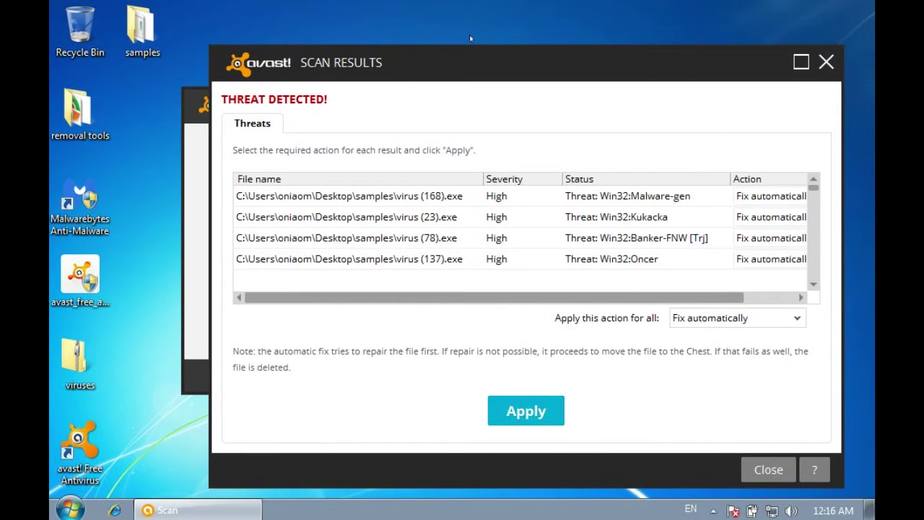
{"action": "left_click_drag", "start_coordinate": [484, 70], "coordinate": [423, 54]}
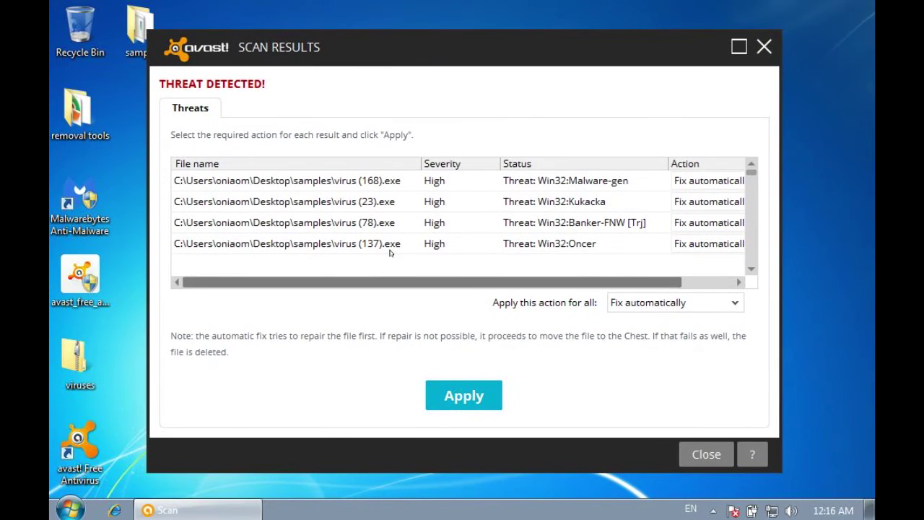
{"action": "left_click", "coordinate": [714, 302]}
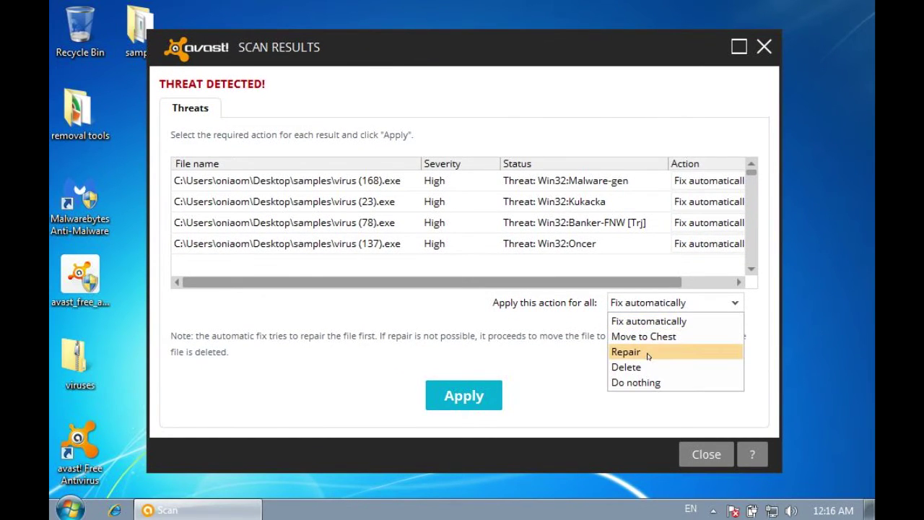
{"action": "left_click", "coordinate": [627, 367]}
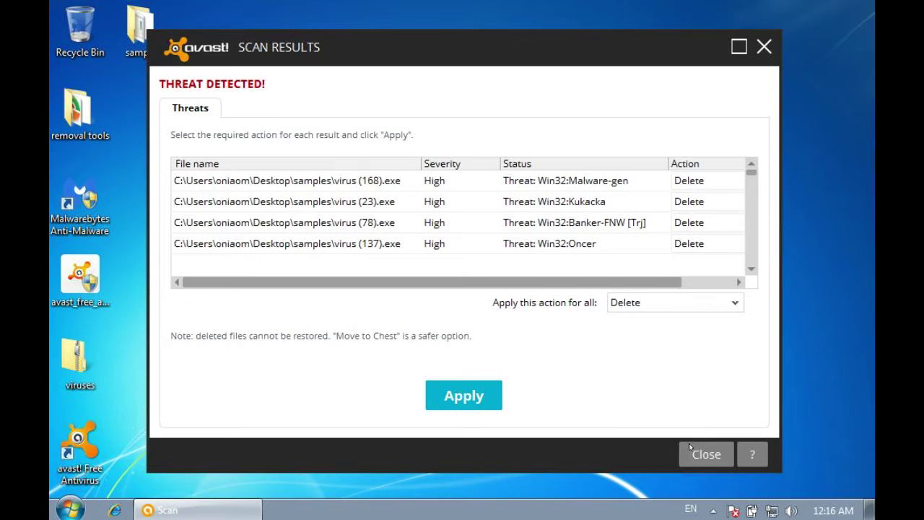
{"action": "left_click", "coordinate": [471, 401]}
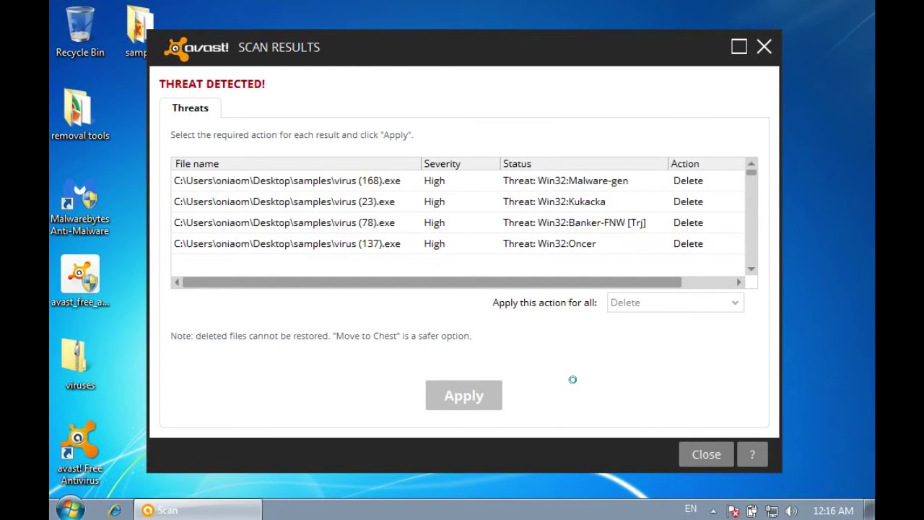
Launch a program from the Start search ('regedit') and move it out of the way
{"action": "left_click", "coordinate": [70, 510]}
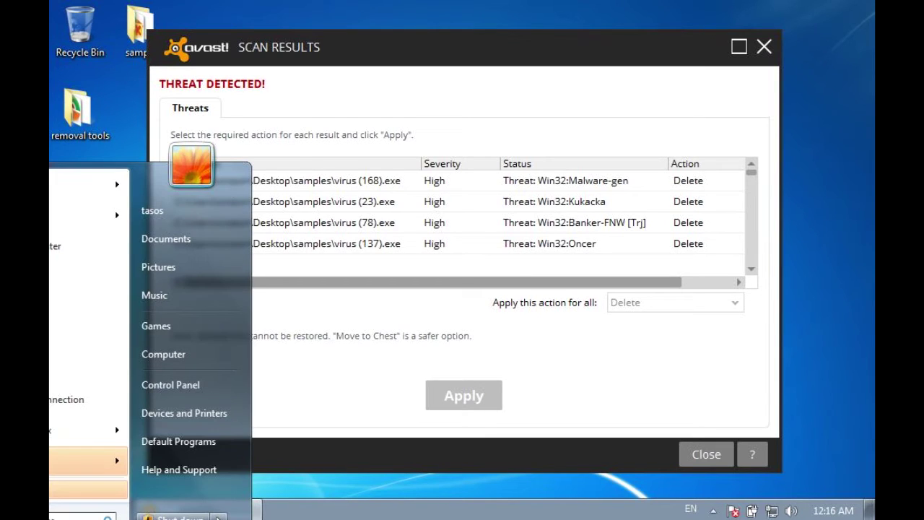
{"action": "type", "text": "regedit"}
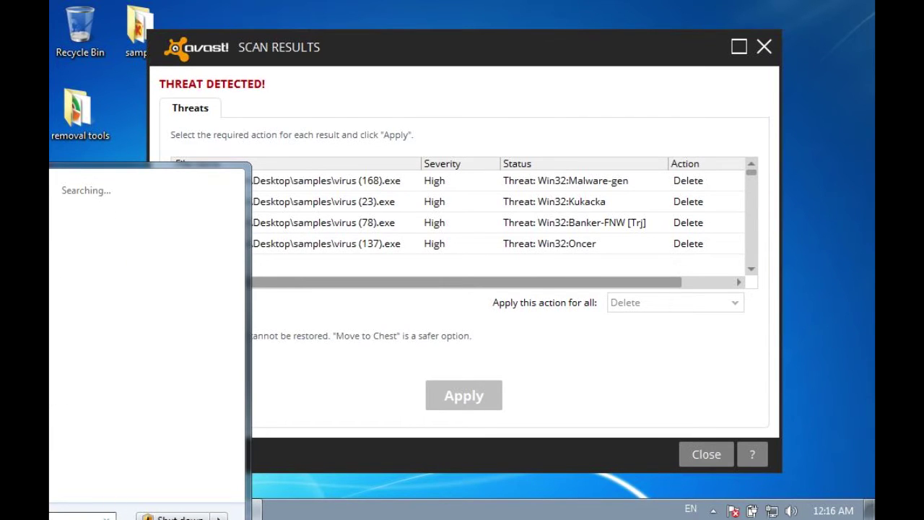
{"action": "key", "text": "Return"}
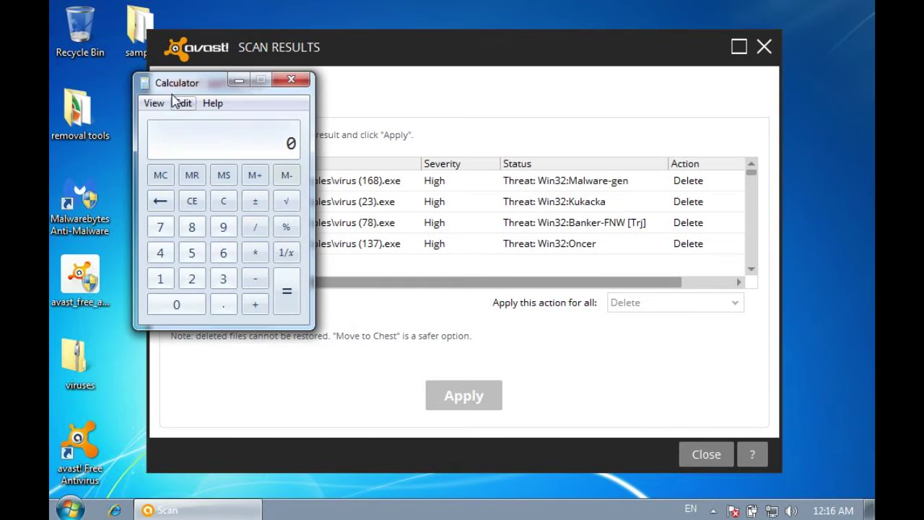
{"action": "left_click", "coordinate": [252, 160]}
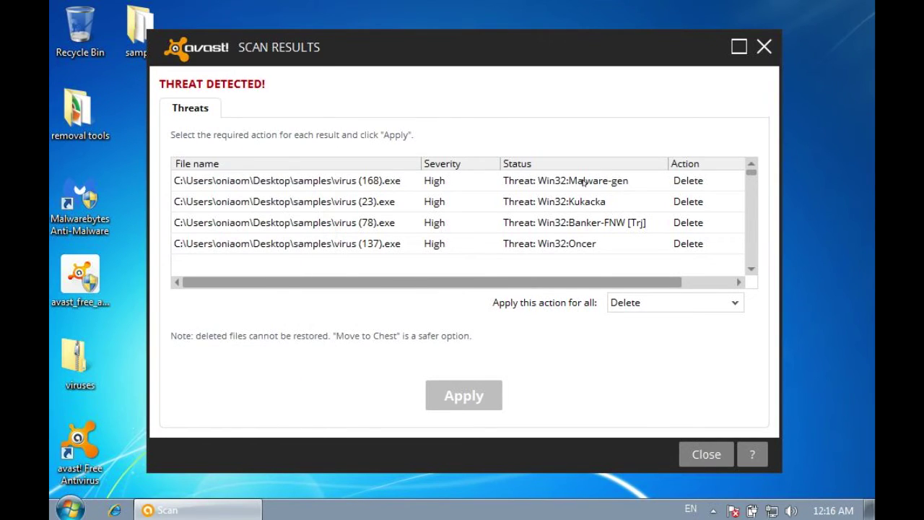
{"action": "left_click_drag", "start_coordinate": [750, 171], "coordinate": [750, 271]}
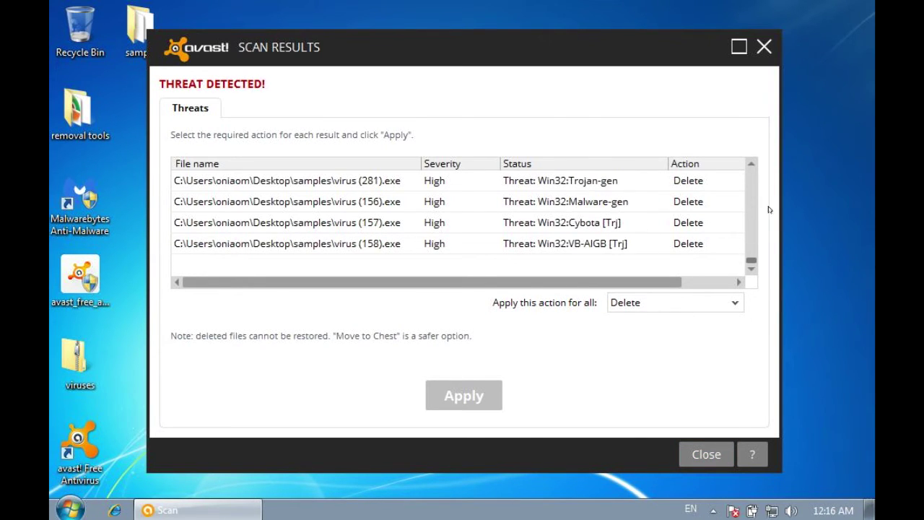
Close the scan results and reopen samples, now holding only 45 files
{"action": "left_click", "coordinate": [706, 454]}
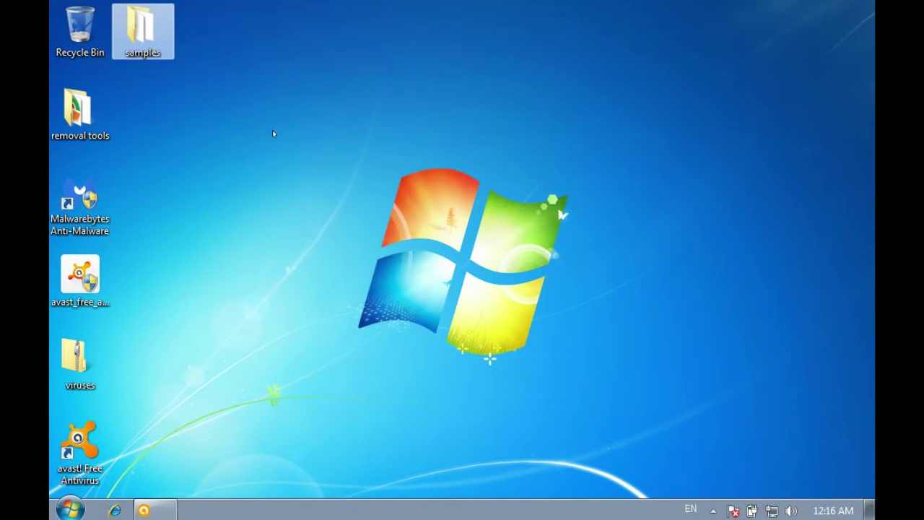
{"action": "double_click", "coordinate": [142, 29]}
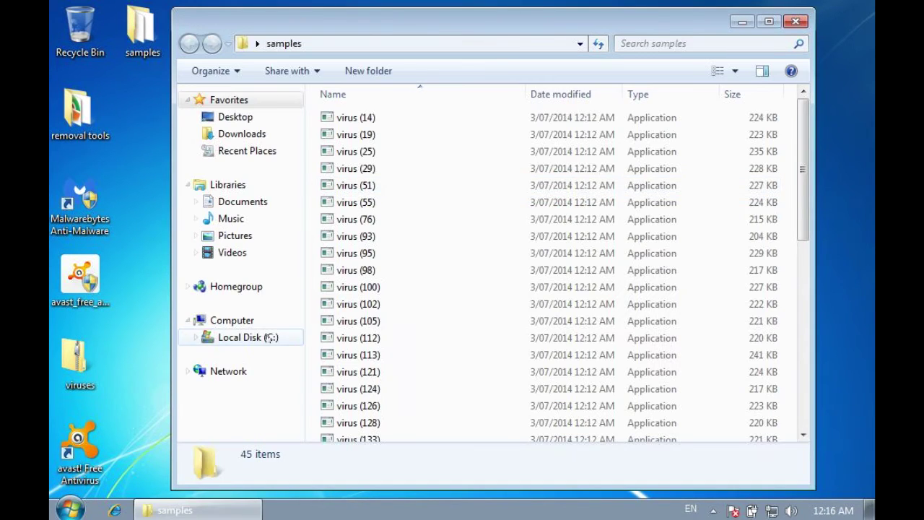
{"action": "left_click_drag", "start_coordinate": [789, 145], "coordinate": [791, 323]}
{"action": "type", "text": "45"}
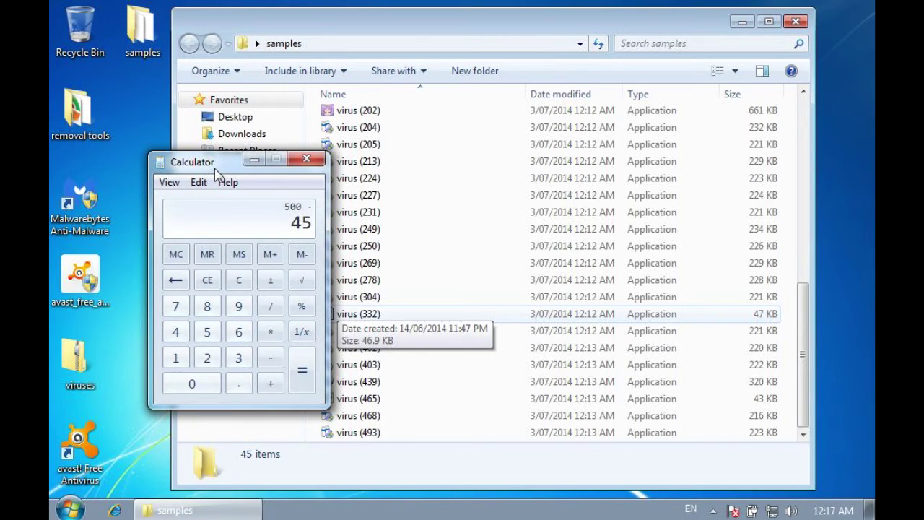
Compute the removal rate in Calculator: (500-45)/500*100 = 91 percent
{"action": "type", "text": "/ 500"}
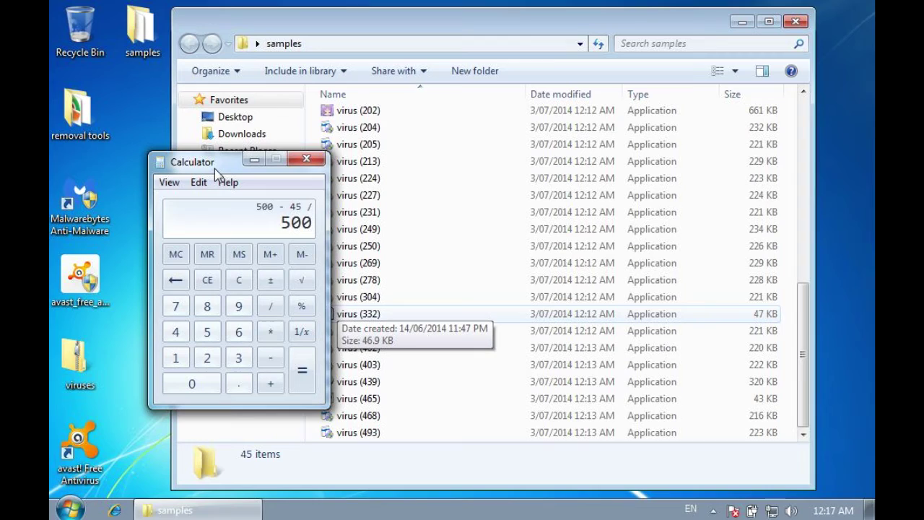
{"action": "key", "text": "Return"}
{"action": "type", "text": "*100"}
{"action": "key", "text": "Return"}
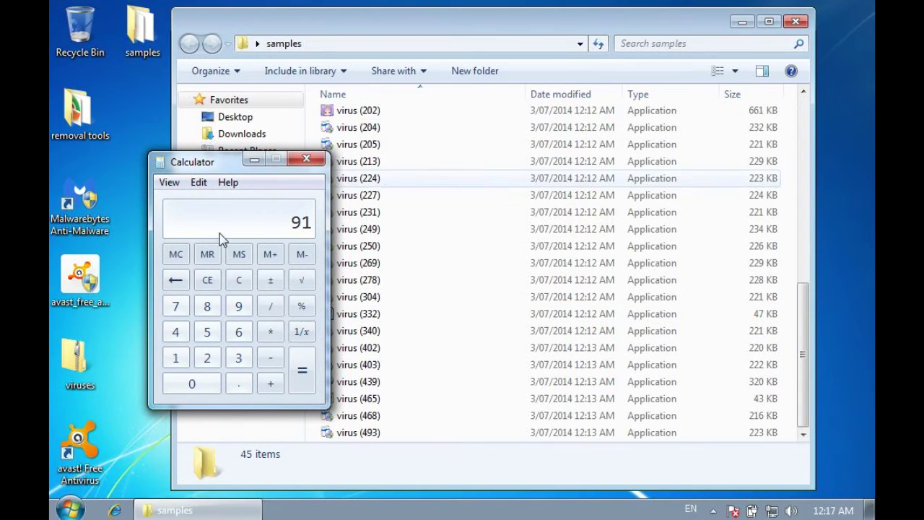
Close Calculator and enable all avast shields from the tray icon menu
{"action": "left_click", "coordinate": [305, 160]}
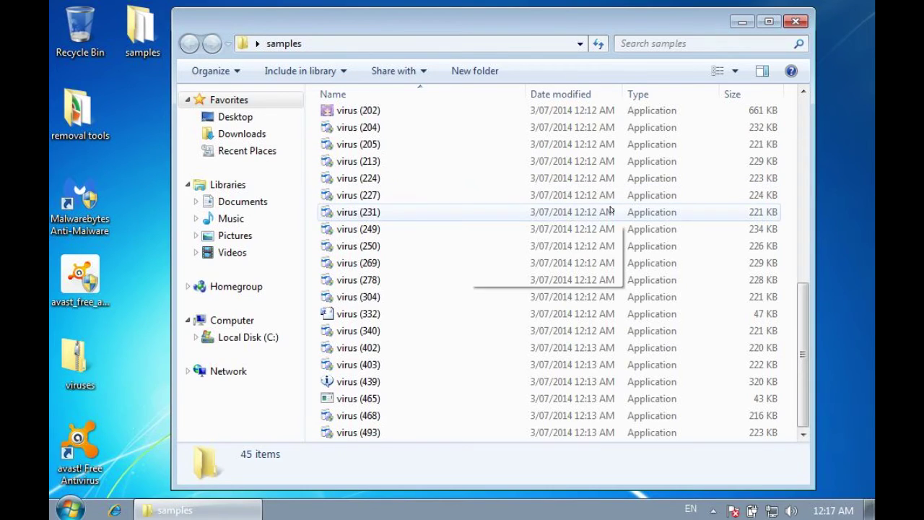
{"action": "left_click", "coordinate": [713, 510]}
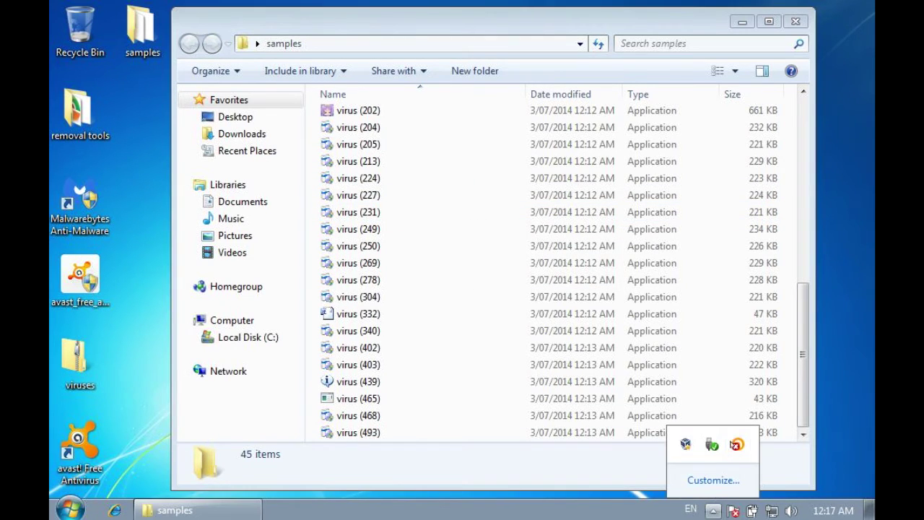
{"action": "right_click", "coordinate": [737, 444]}
{"action": "mouse_move", "coordinate": [757, 324]}
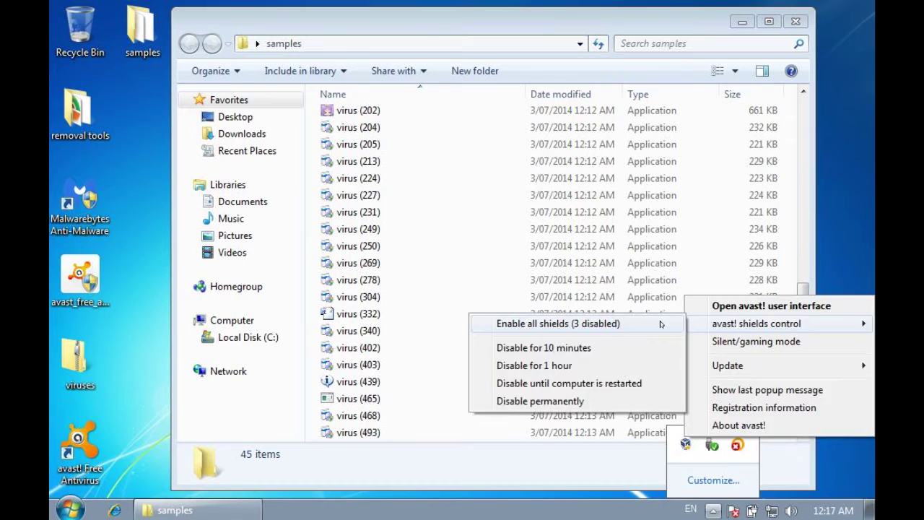
{"action": "left_click", "coordinate": [660, 324]}
Update avast's engine and virus definitions, confirm they're current, and close avast
{"action": "right_click", "coordinate": [737, 445]}
{"action": "mouse_move", "coordinate": [728, 376]}
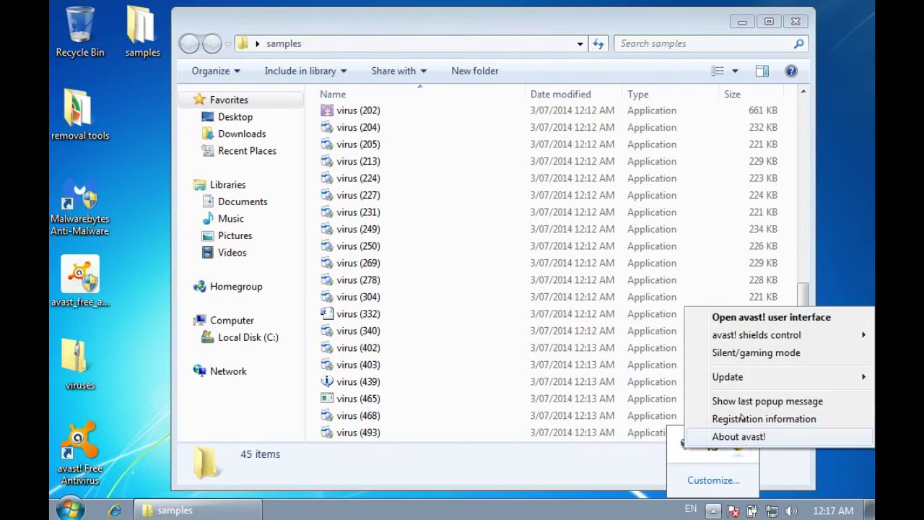
{"action": "left_click", "coordinate": [653, 377]}
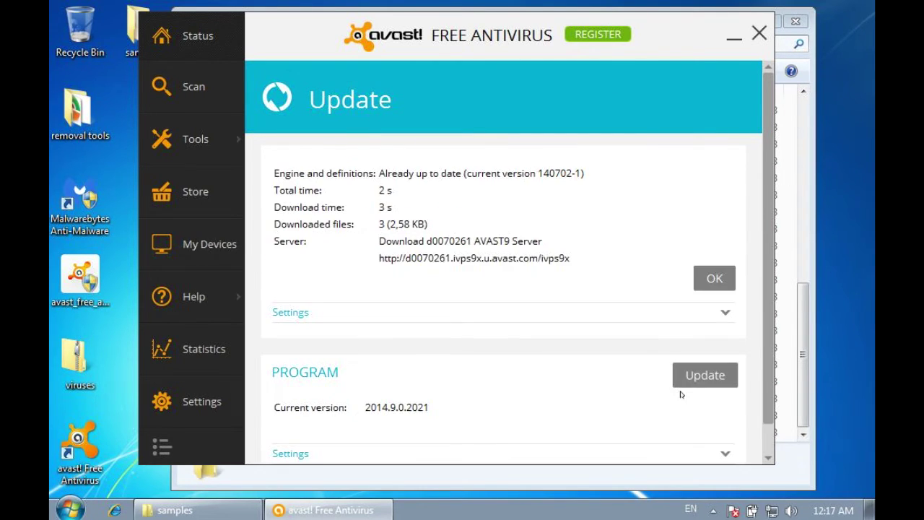
{"action": "left_click", "coordinate": [714, 278]}
{"action": "left_click", "coordinate": [756, 36]}
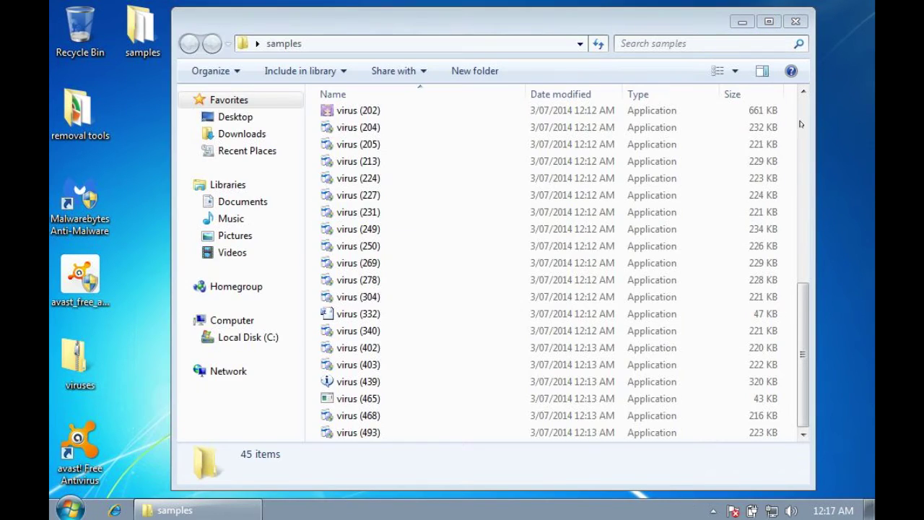
Run virus (14), let its Fusion Install installer proceed until it crashes, then run virus (93)
{"action": "scroll", "coordinate": [800, 307], "scroll_direction": "up", "scroll_amount": 10}
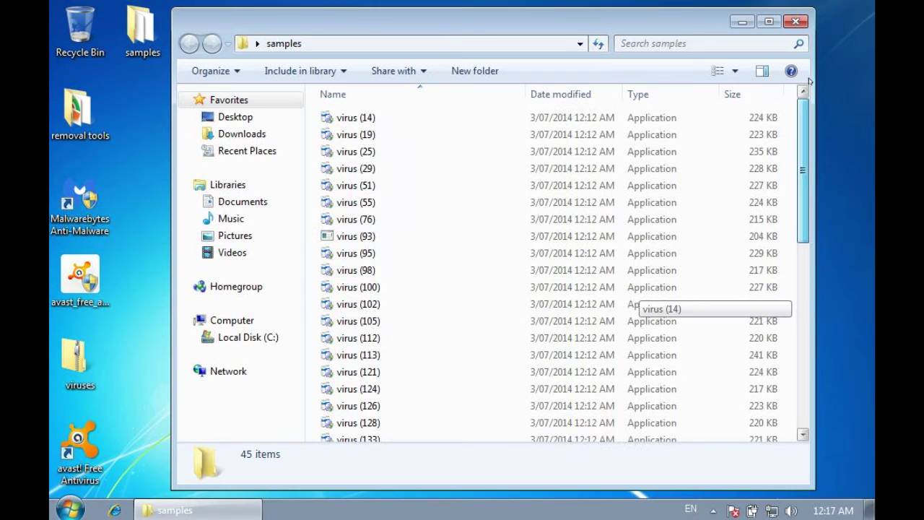
{"action": "left_click", "coordinate": [358, 118]}
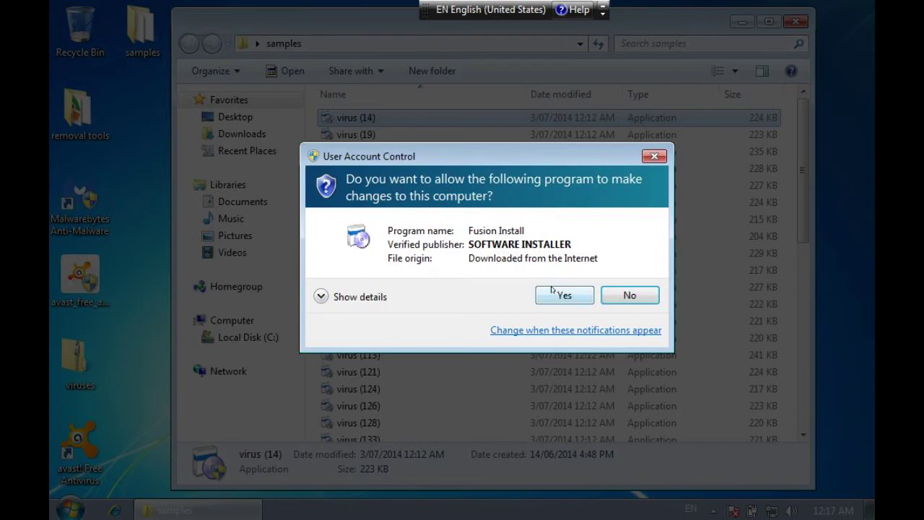
{"action": "left_click", "coordinate": [553, 290]}
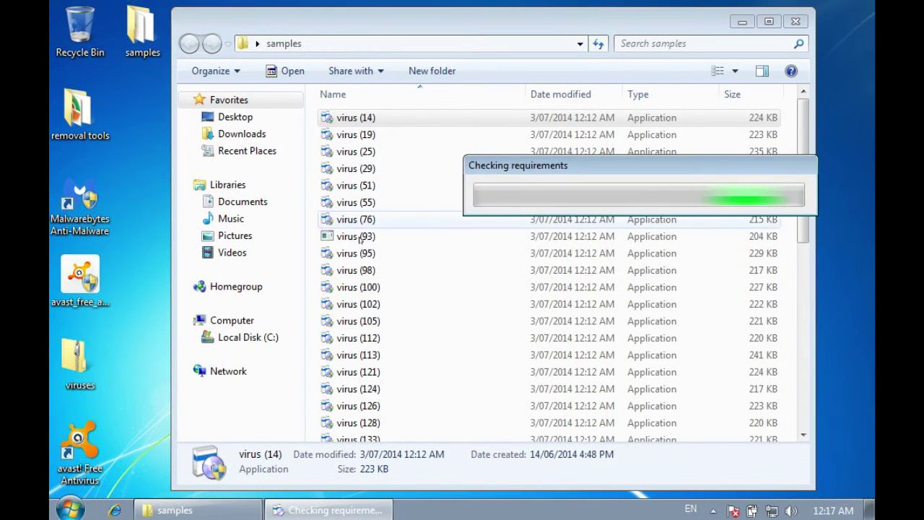
{"action": "left_click", "coordinate": [358, 238]}
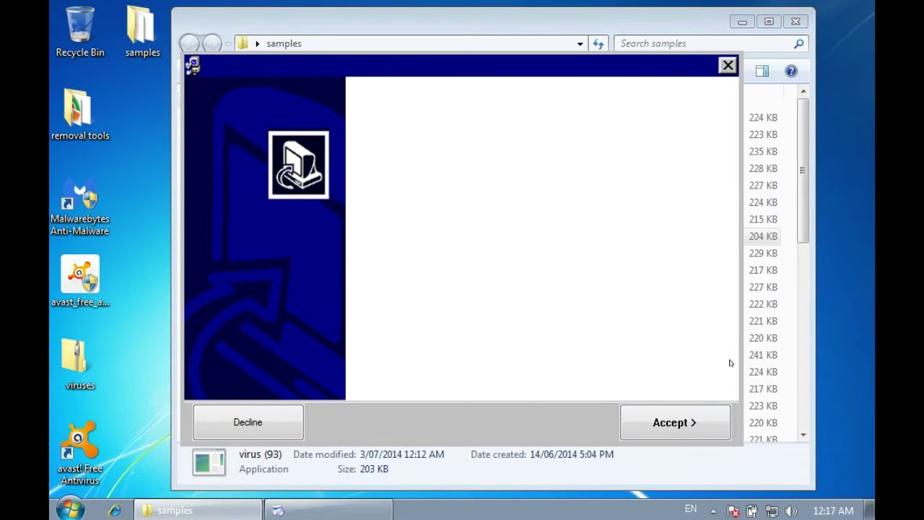
{"action": "left_click", "coordinate": [686, 429]}
{"action": "key", "text": "Return"}
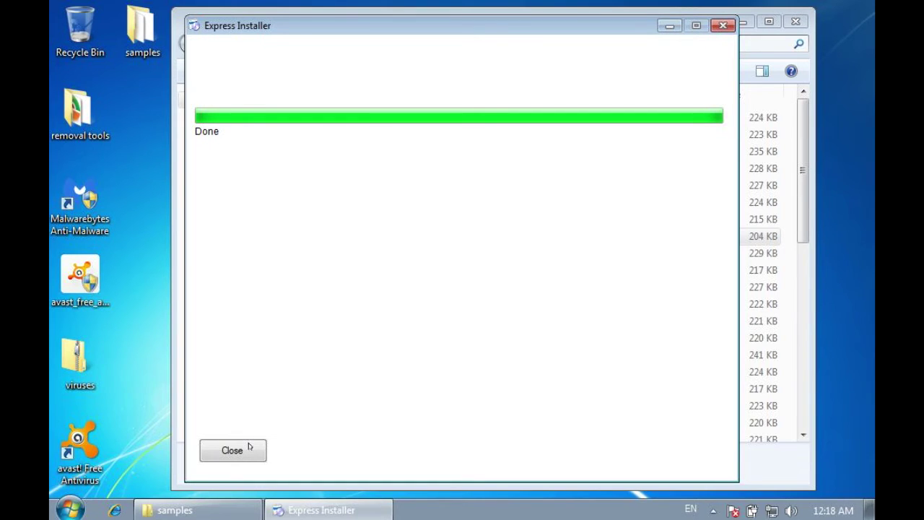
{"action": "left_click", "coordinate": [228, 449]}
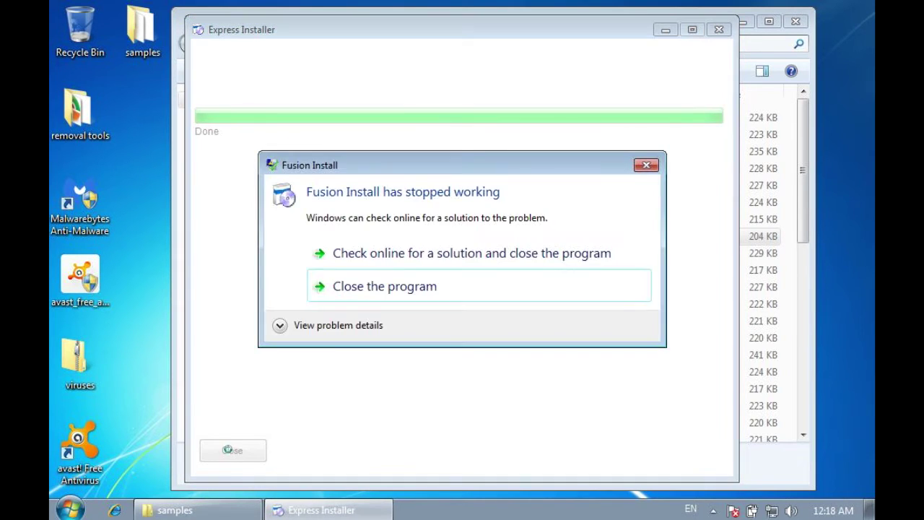
{"action": "left_click", "coordinate": [367, 287]}
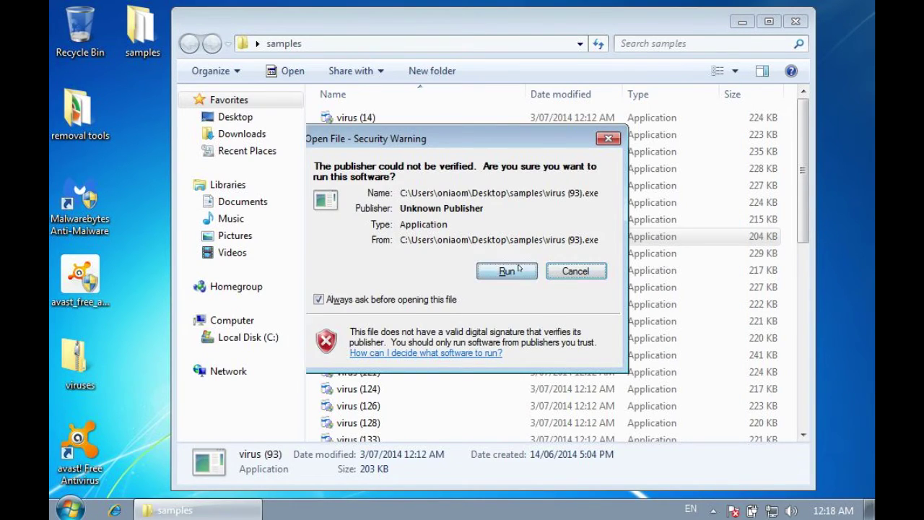
{"action": "left_click", "coordinate": [517, 267]}
{"action": "mouse_move", "coordinate": [501, 231]}
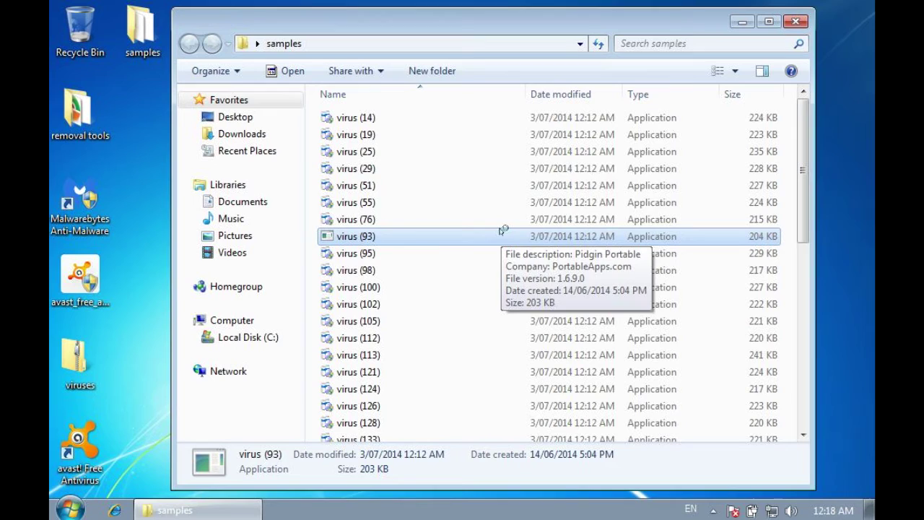
Launch virus (93), dismiss the file-not-found error and the avast threat notice
{"action": "double_click", "coordinate": [503, 231]}
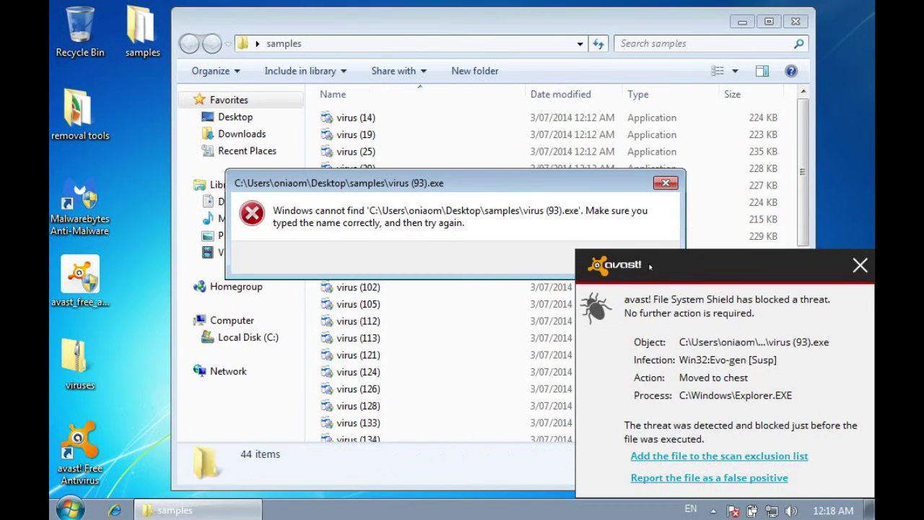
{"action": "left_click_drag", "start_coordinate": [587, 189], "coordinate": [549, 130]}
{"action": "left_click", "coordinate": [604, 198]}
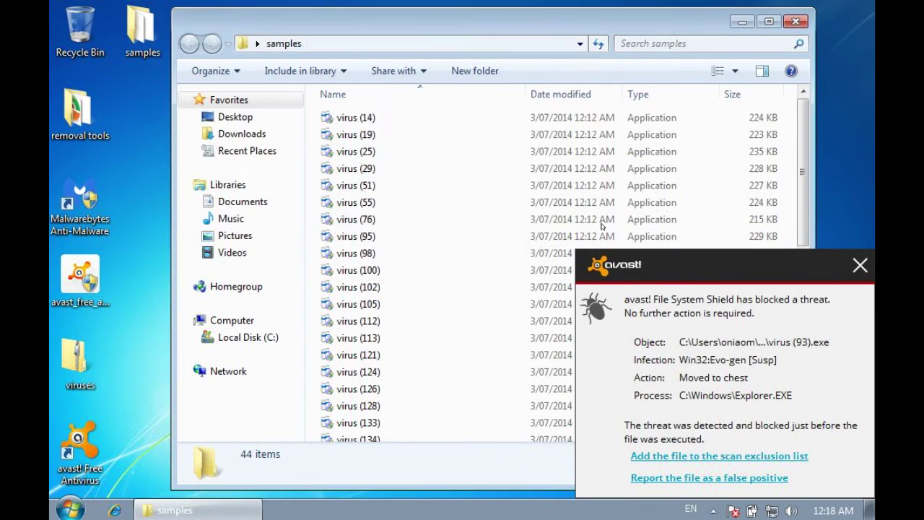
{"action": "left_click", "coordinate": [859, 265]}
Run virus (202) despite the publisher warning, then dismiss its error and avast notice
{"action": "scroll", "coordinate": [470, 373], "scroll_direction": "down", "scroll_amount": 1}
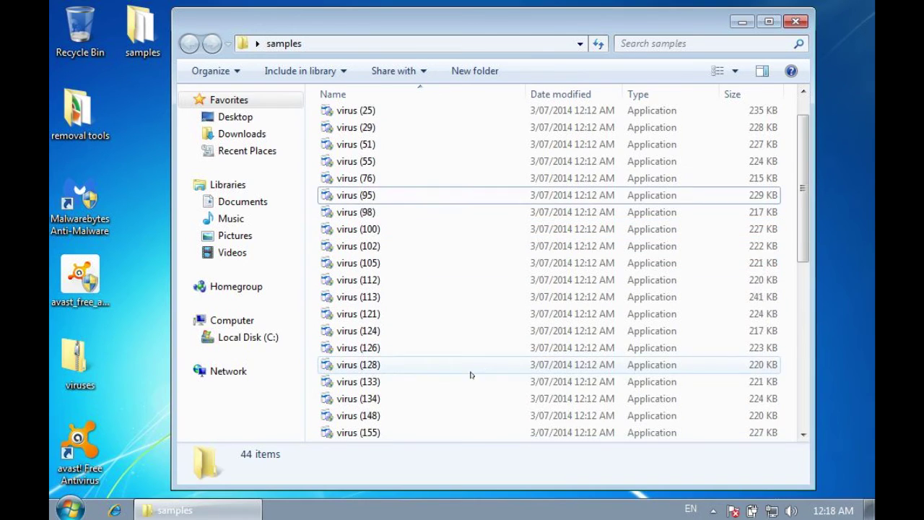
{"action": "scroll", "coordinate": [433, 377], "scroll_direction": "down", "scroll_amount": 3}
{"action": "left_click", "coordinate": [404, 381]}
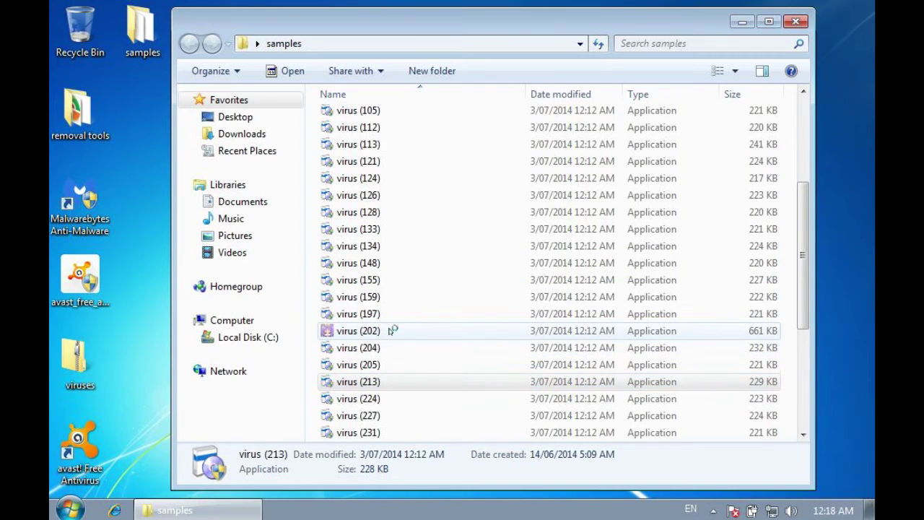
{"action": "double_click", "coordinate": [392, 326]}
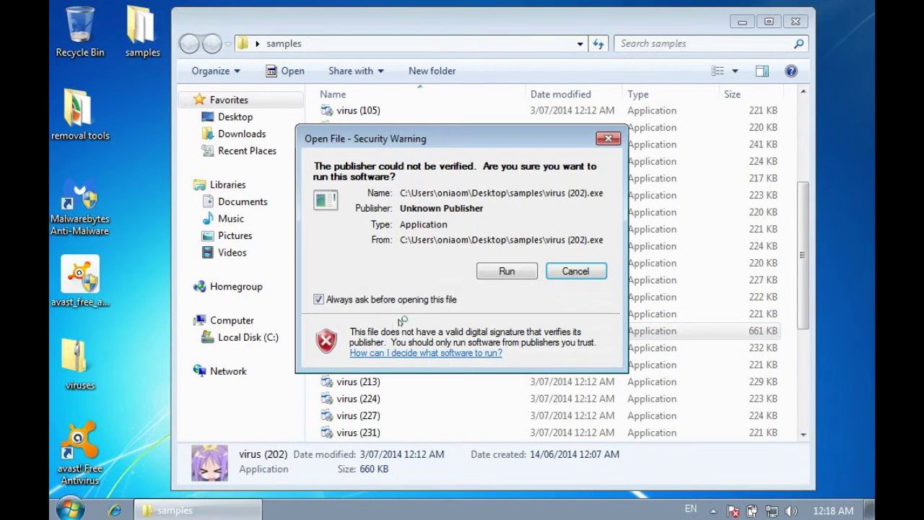
{"action": "left_click", "coordinate": [493, 274]}
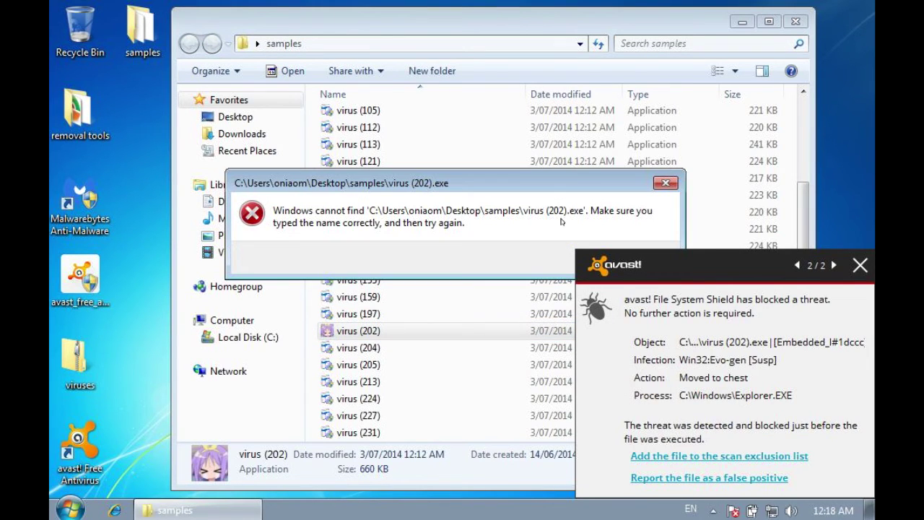
{"action": "left_click", "coordinate": [589, 211]}
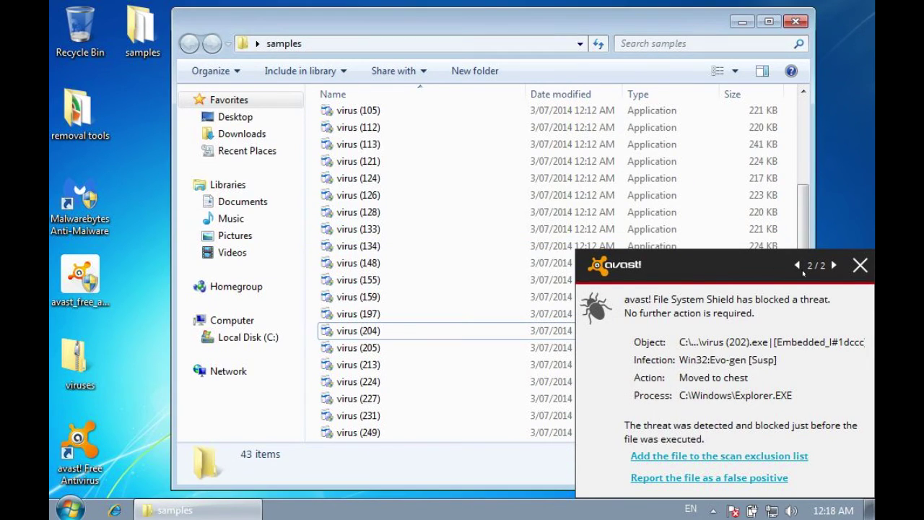
{"action": "left_click", "coordinate": [856, 267]}
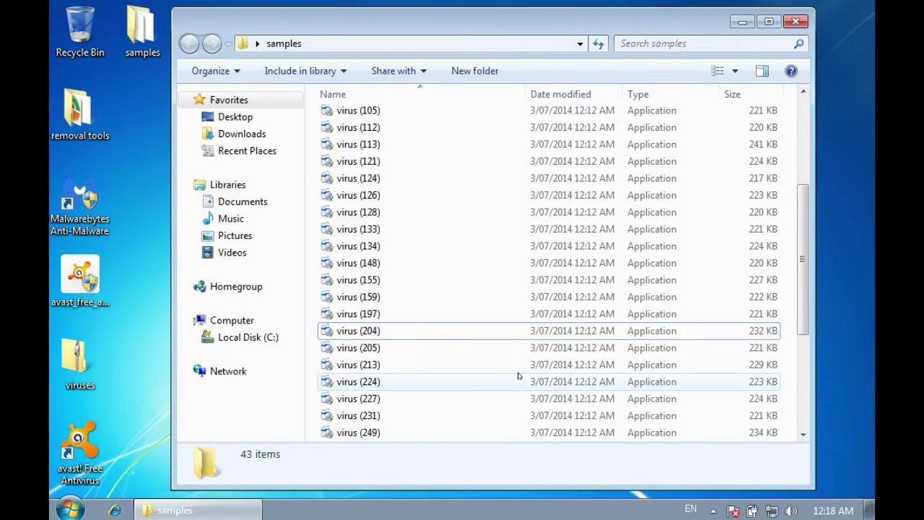
Launch virus (304) and virus (332), then close the Photo Viewer window that appears
{"action": "scroll", "coordinate": [502, 264], "scroll_direction": "down", "scroll_amount": 4}
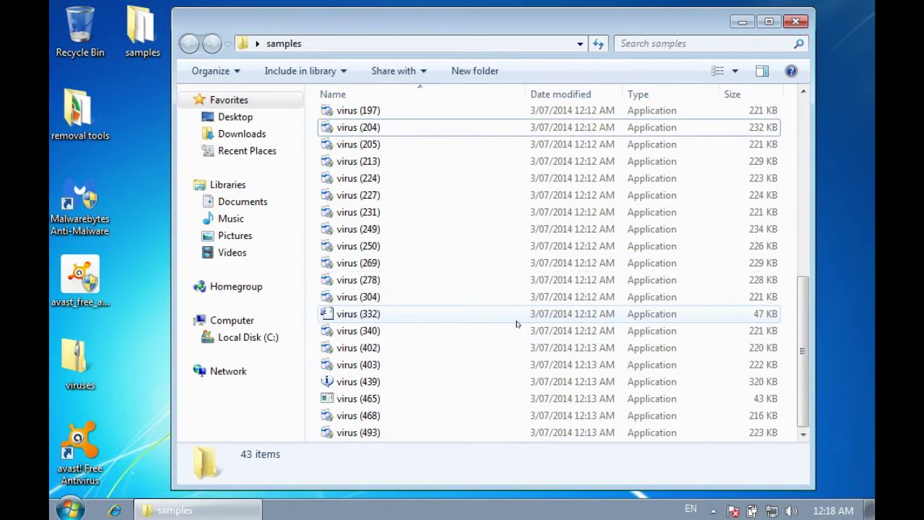
{"action": "left_click", "coordinate": [448, 298]}
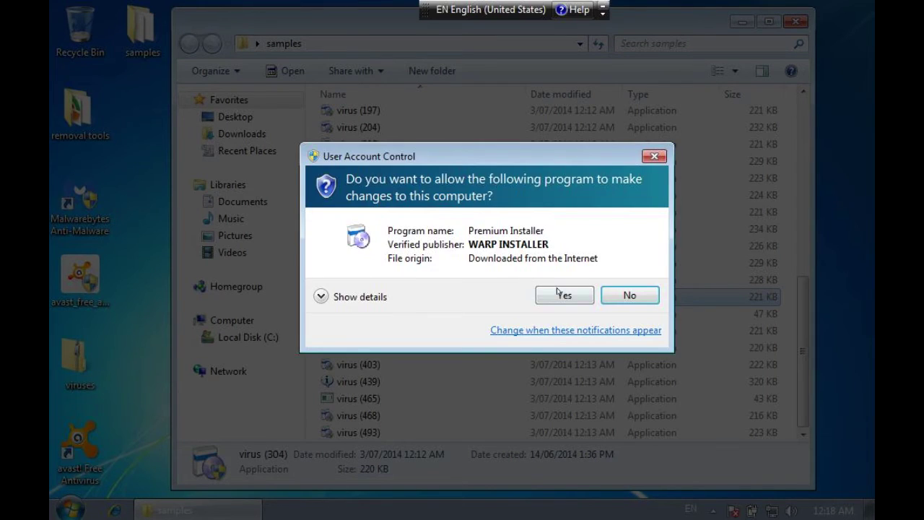
{"action": "key", "text": "alt+y"}
{"action": "double_click", "coordinate": [353, 315]}
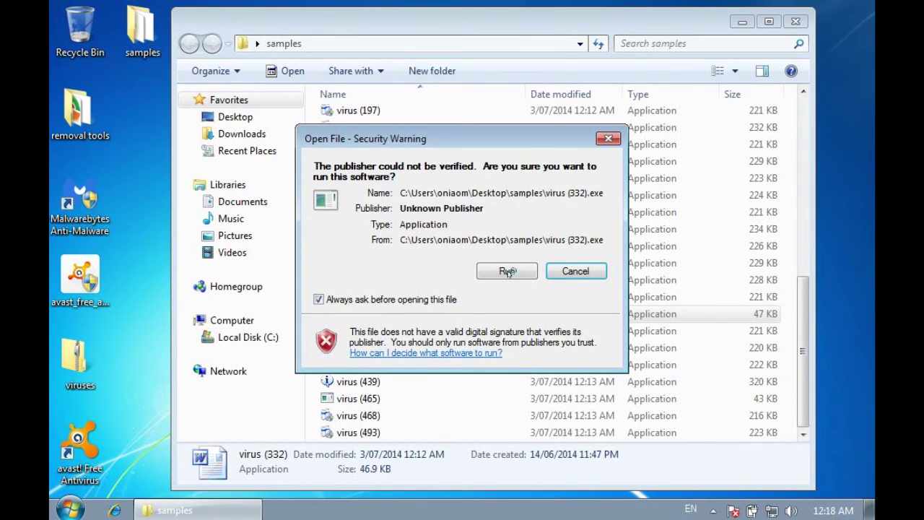
{"action": "left_click", "coordinate": [507, 272]}
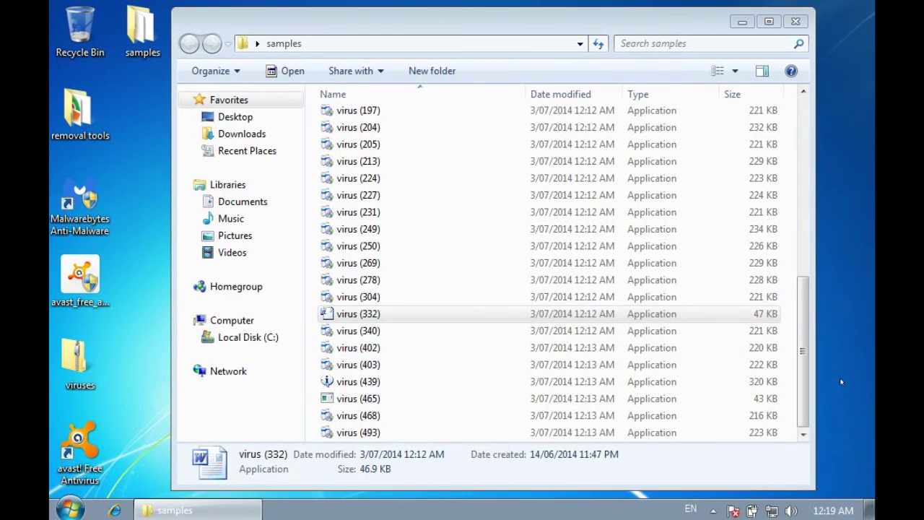
{"action": "double_click", "coordinate": [358, 381]}
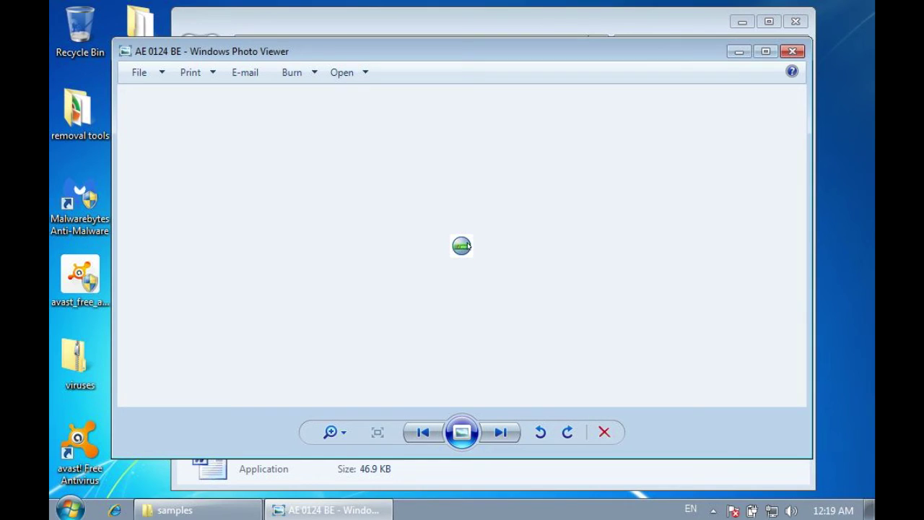
{"action": "left_click", "coordinate": [792, 52]}
Run virus (439) despite the publisher warning and dismiss the file-not-found error
{"action": "left_click", "coordinate": [359, 382]}
{"action": "double_click", "coordinate": [358, 381]}
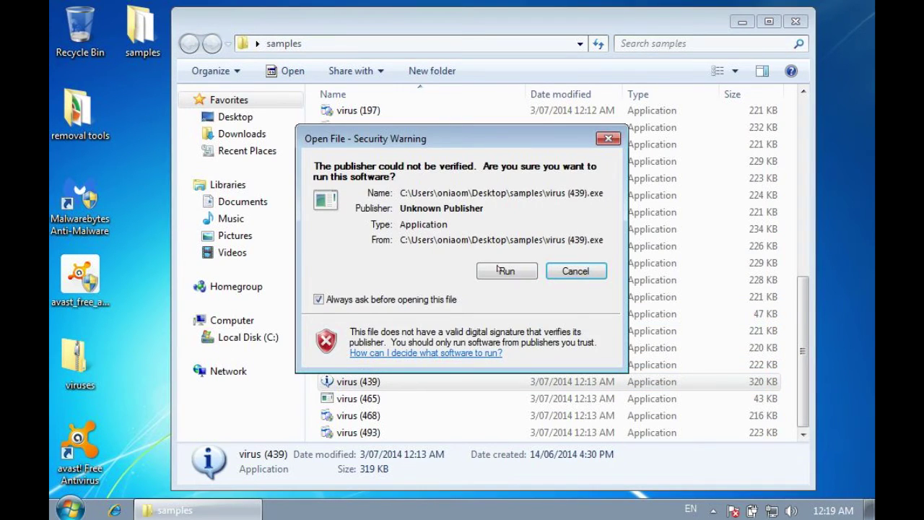
{"action": "left_click", "coordinate": [507, 267]}
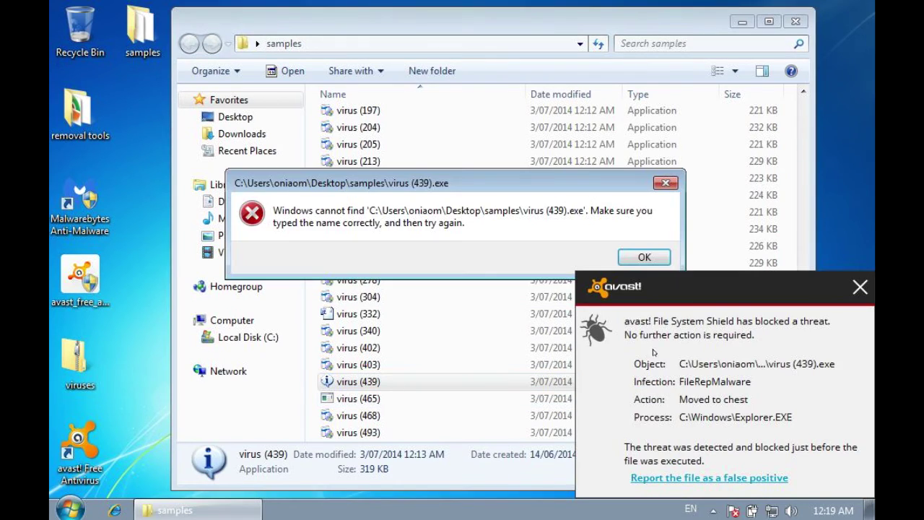
{"action": "left_click", "coordinate": [632, 254]}
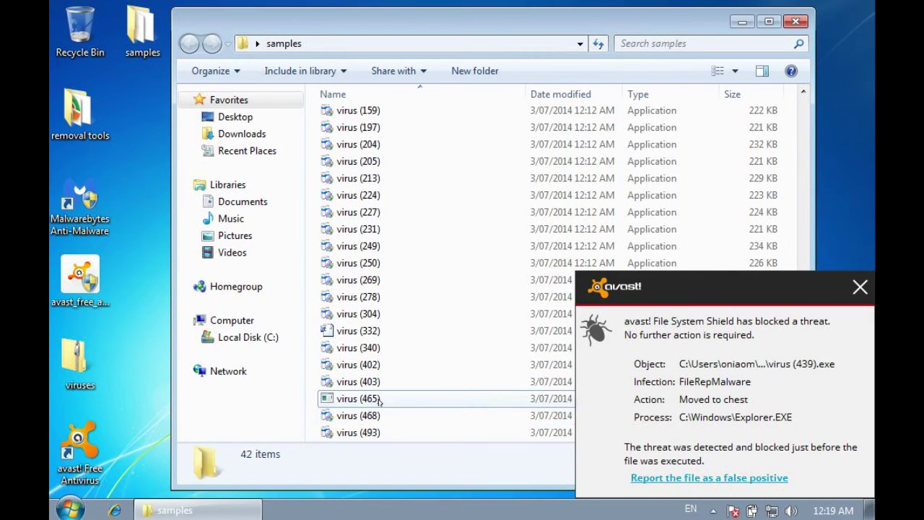
Run virus (465), close the avast notice, decline a boot-time scan, and dismiss the error
{"action": "left_click", "coordinate": [377, 399]}
{"action": "double_click", "coordinate": [377, 399]}
{"action": "left_click", "coordinate": [497, 271]}
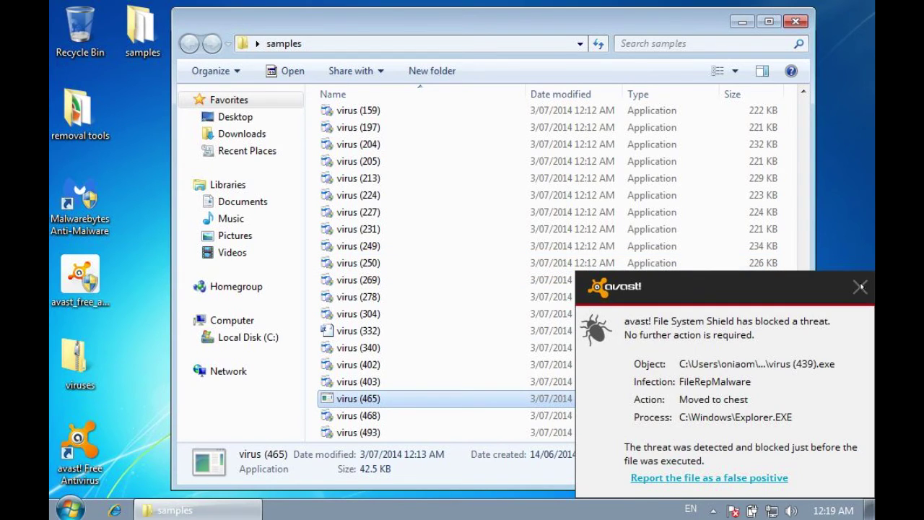
{"action": "left_click", "coordinate": [861, 287]}
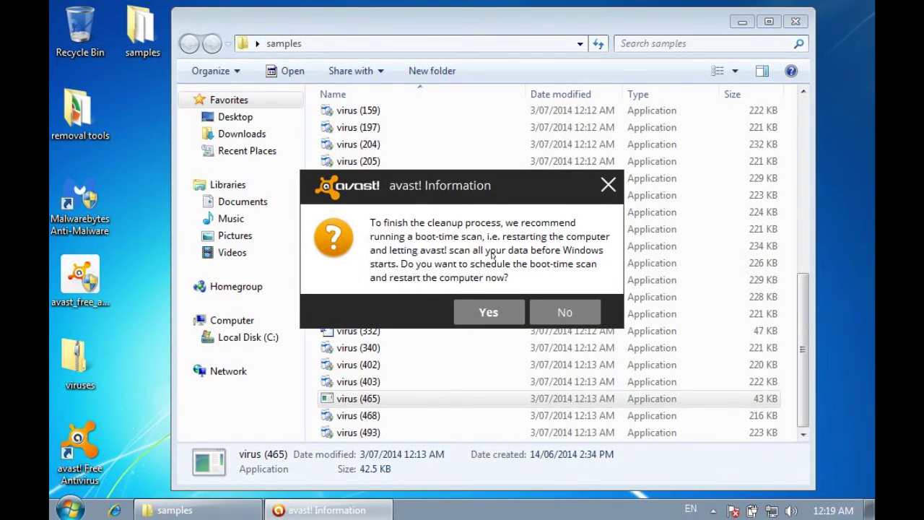
{"action": "left_click", "coordinate": [569, 312]}
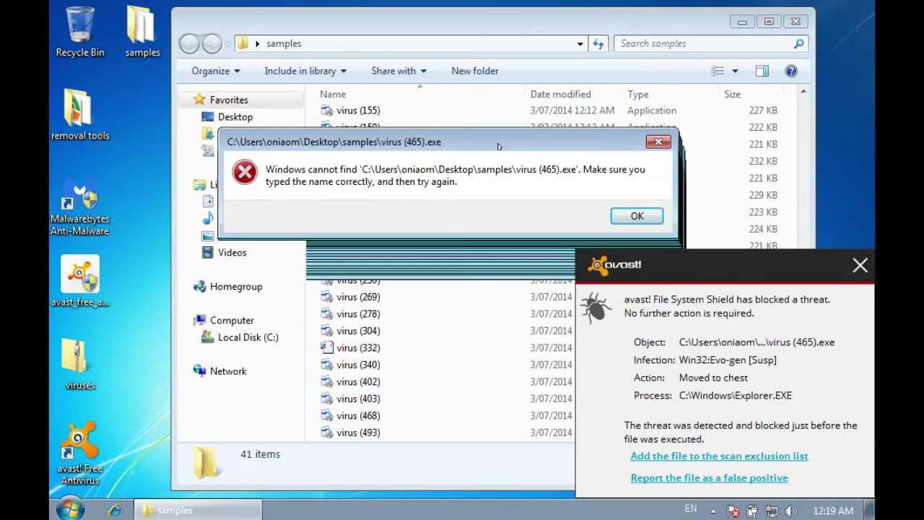
{"action": "left_click", "coordinate": [641, 217]}
Run virus (224), refuse the Premium Installer permission, and dismiss both avast alerts
{"action": "double_click", "coordinate": [323, 210]}
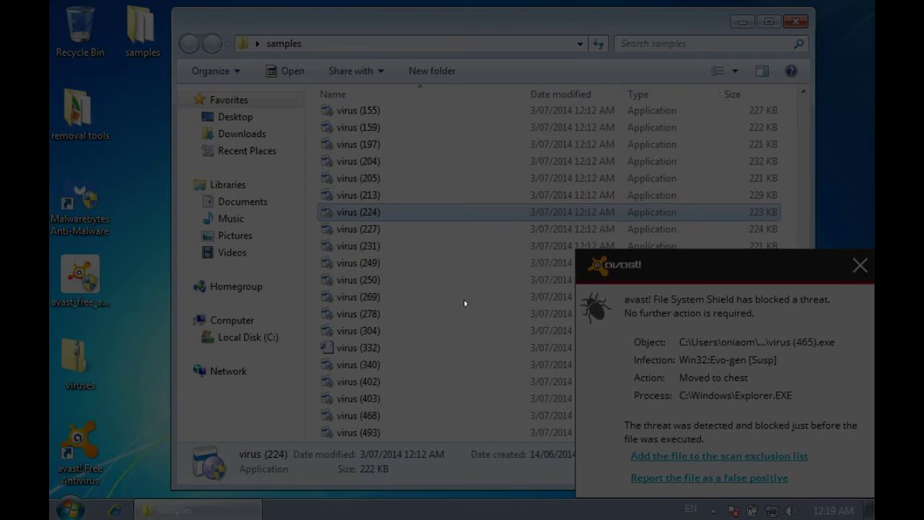
{"action": "left_click", "coordinate": [569, 295]}
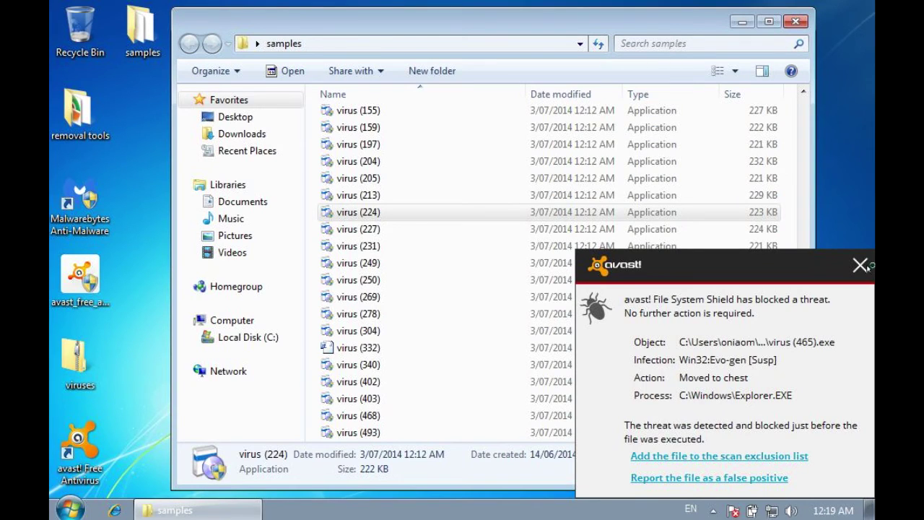
{"action": "left_click", "coordinate": [861, 265]}
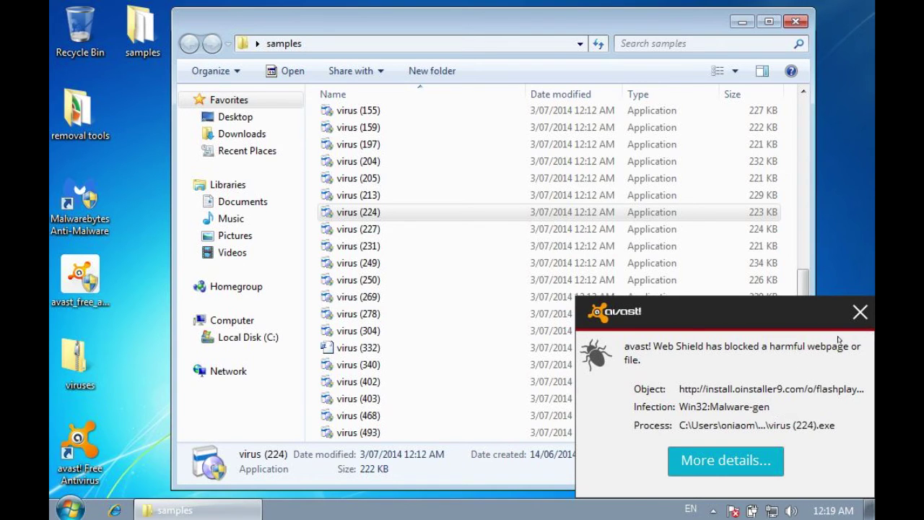
{"action": "left_click", "coordinate": [860, 312]}
Run virus (100) and refuse its Premium Installer permission request
{"action": "scroll", "coordinate": [776, 285], "scroll_direction": "up", "scroll_amount": 1}
{"action": "scroll", "coordinate": [465, 200], "scroll_direction": "up", "scroll_amount": 5}
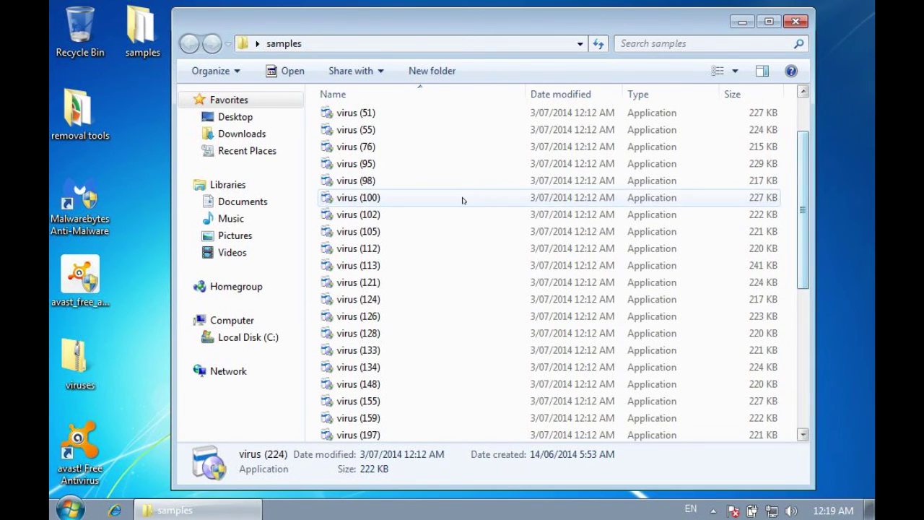
{"action": "left_click", "coordinate": [466, 198]}
{"action": "double_click", "coordinate": [466, 197]}
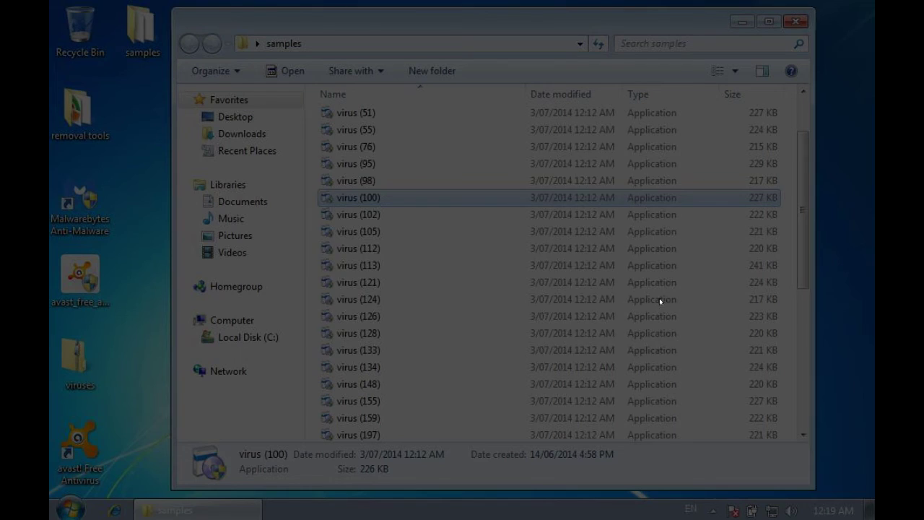
{"action": "left_click", "coordinate": [562, 295]}
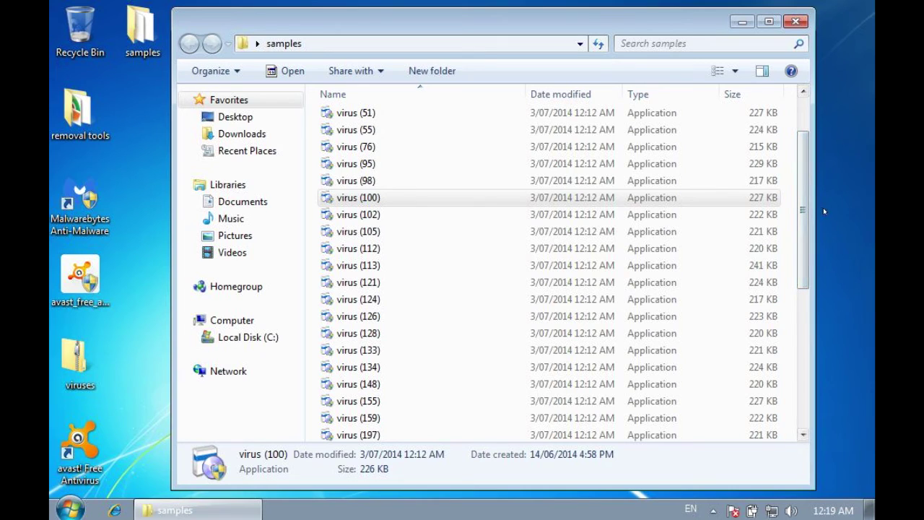
{"action": "left_click_drag", "start_coordinate": [800, 188], "coordinate": [800, 220]}
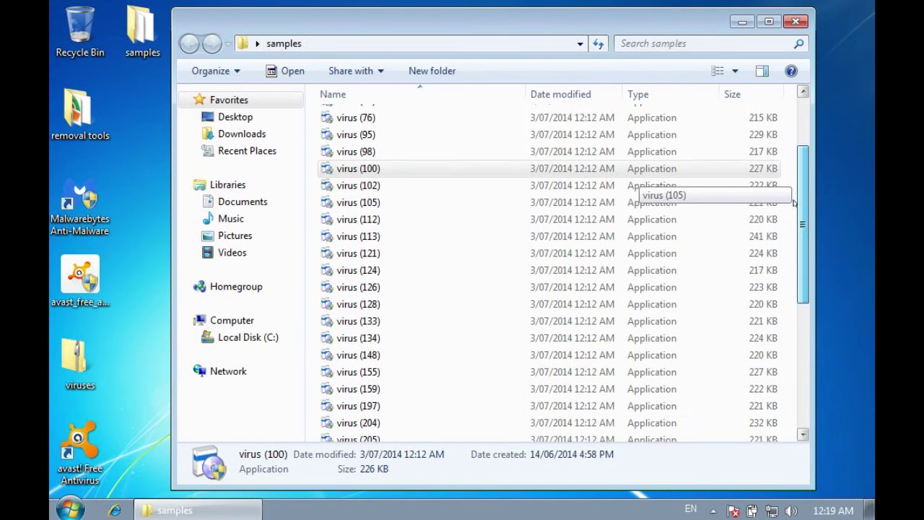
Check Task Manager's process list for leftover malware with the Image Name column widened, then close it
{"action": "right_click", "coordinate": [433, 510]}
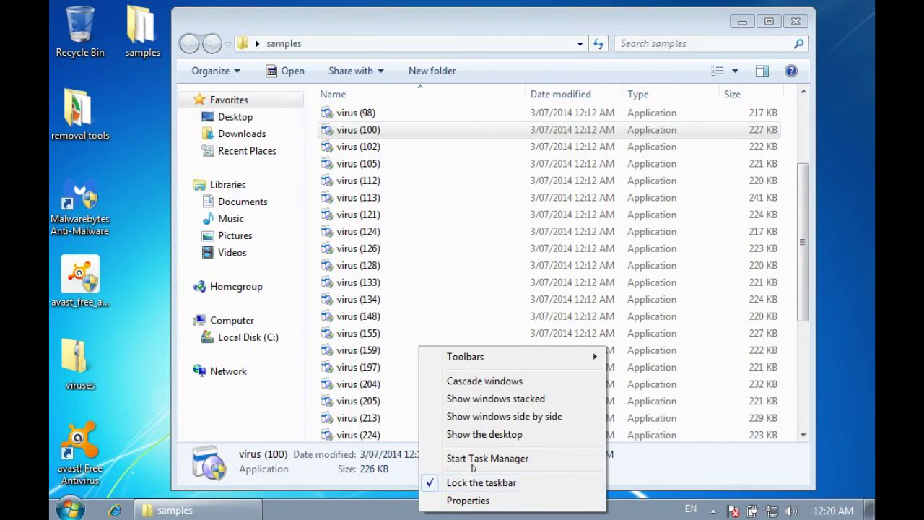
{"action": "left_click", "coordinate": [473, 458]}
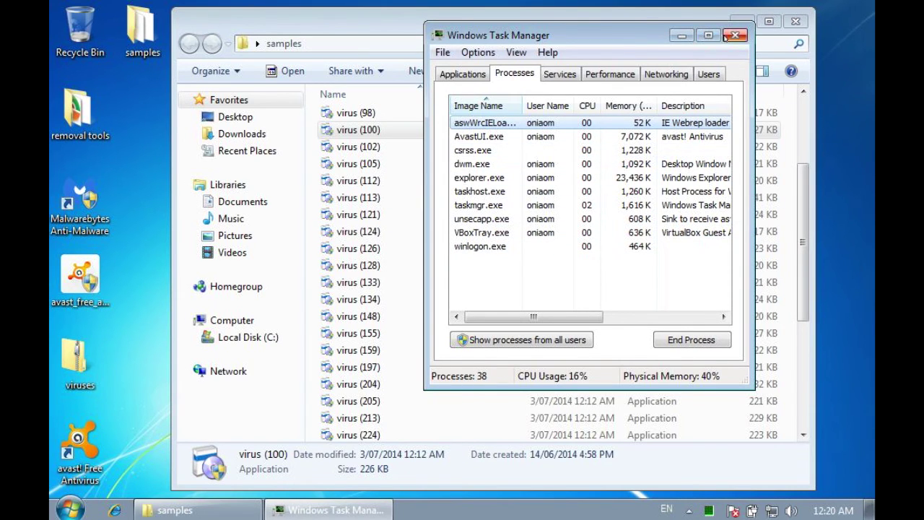
{"action": "mouse_move", "coordinate": [514, 104]}
{"action": "left_mouse_down"}
{"action": "mouse_move", "coordinate": [569, 99]}
{"action": "mouse_move", "coordinate": [522, 99]}
{"action": "left_mouse_up"}
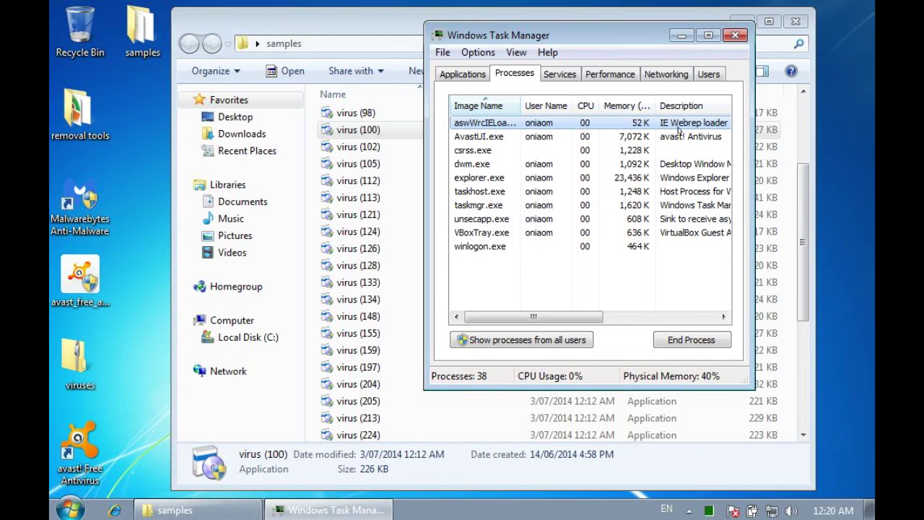
{"action": "left_click", "coordinate": [735, 35]}
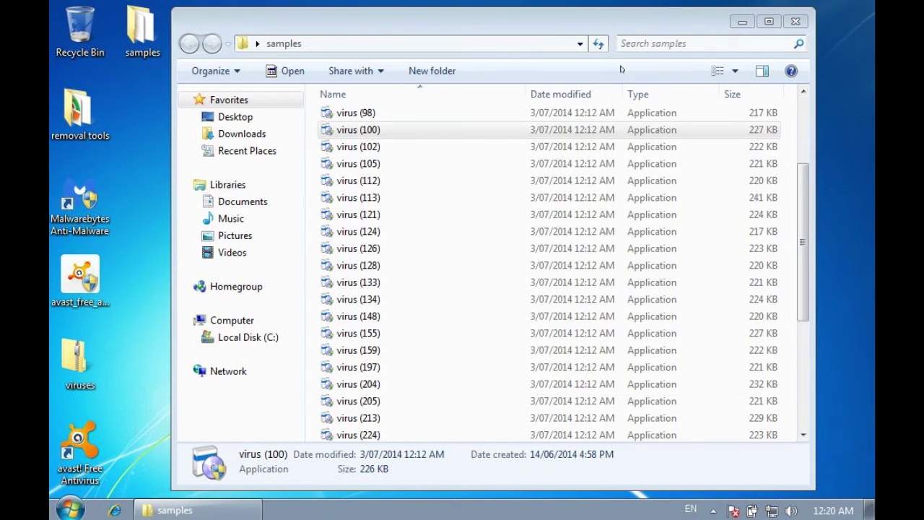
Run virus (102), refuse its permission request, and close the samples folder window
{"action": "left_click", "coordinate": [361, 146]}
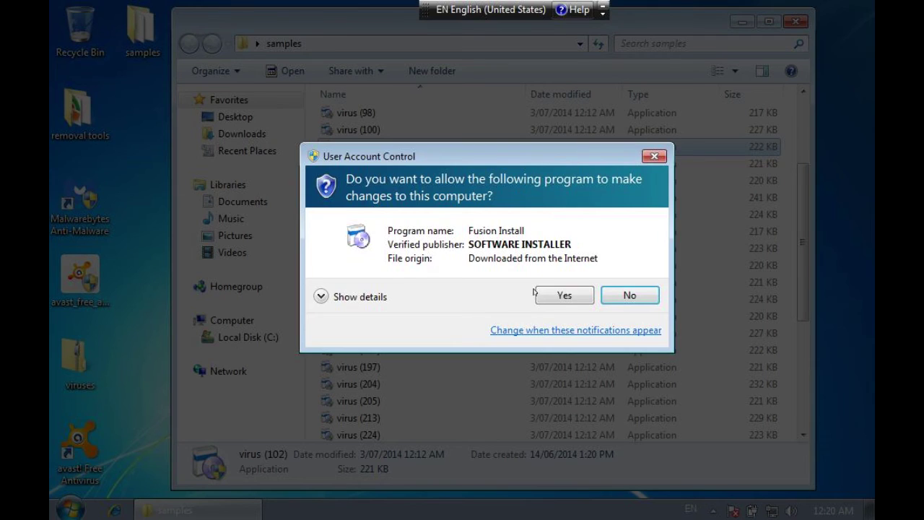
{"action": "left_click", "coordinate": [551, 294]}
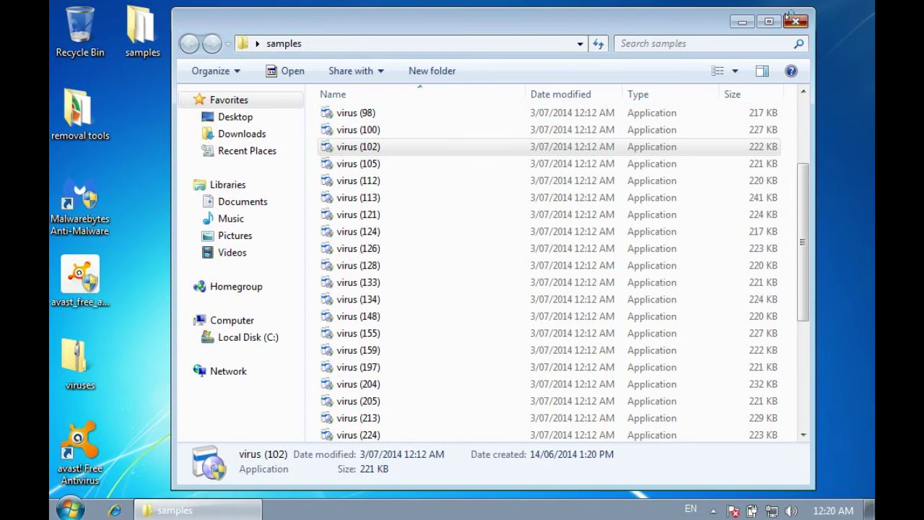
{"action": "left_click", "coordinate": [791, 18]}
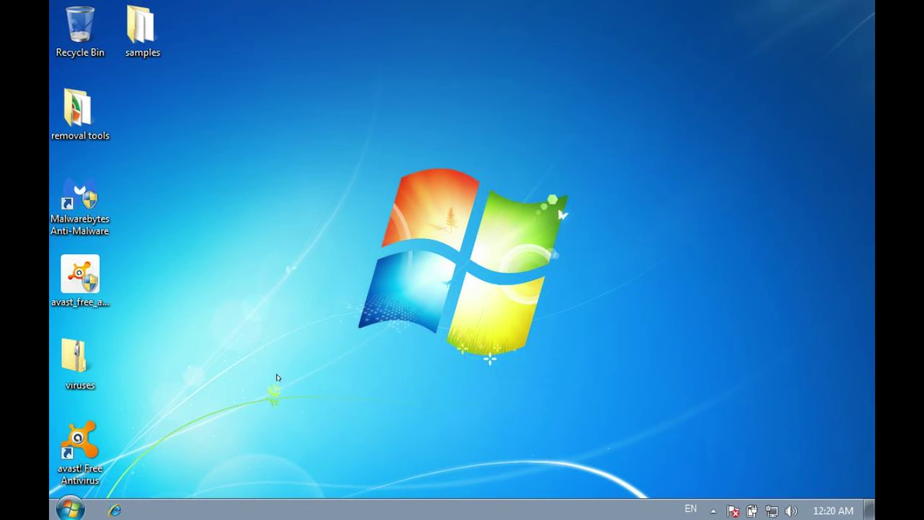
Permanently delete samples via the Recycle Bin, then launch Malwarebytes from the removal tools folder
{"action": "left_click_drag", "start_coordinate": [141, 28], "coordinate": [94, 42]}
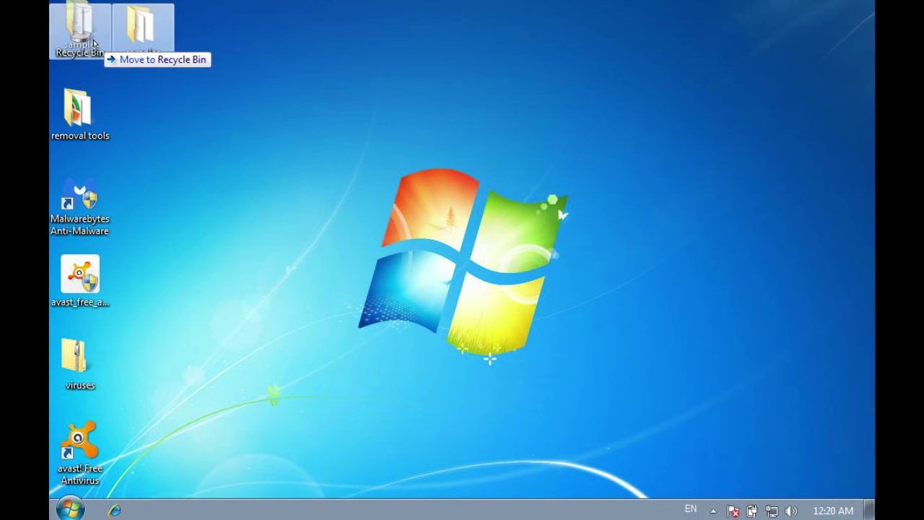
{"action": "right_click", "coordinate": [95, 36]}
{"action": "left_click", "coordinate": [165, 64]}
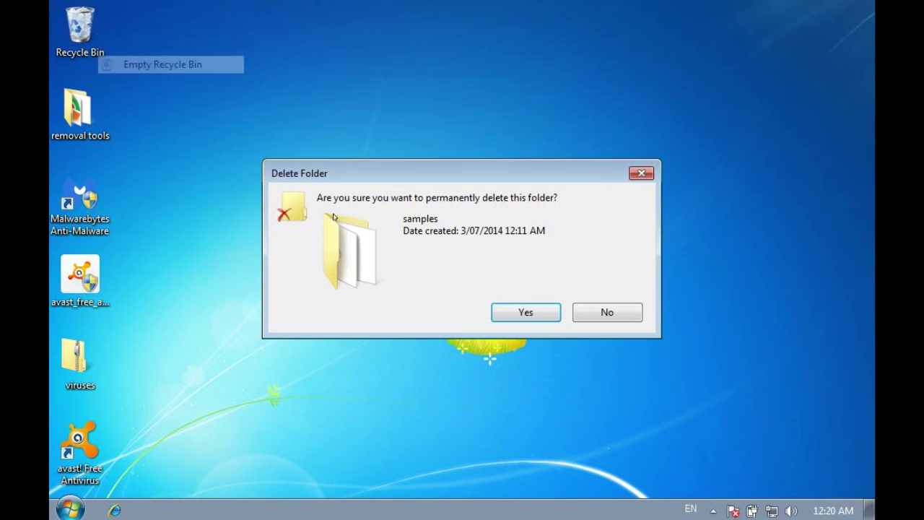
{"action": "left_click", "coordinate": [524, 311]}
{"action": "double_click", "coordinate": [78, 112]}
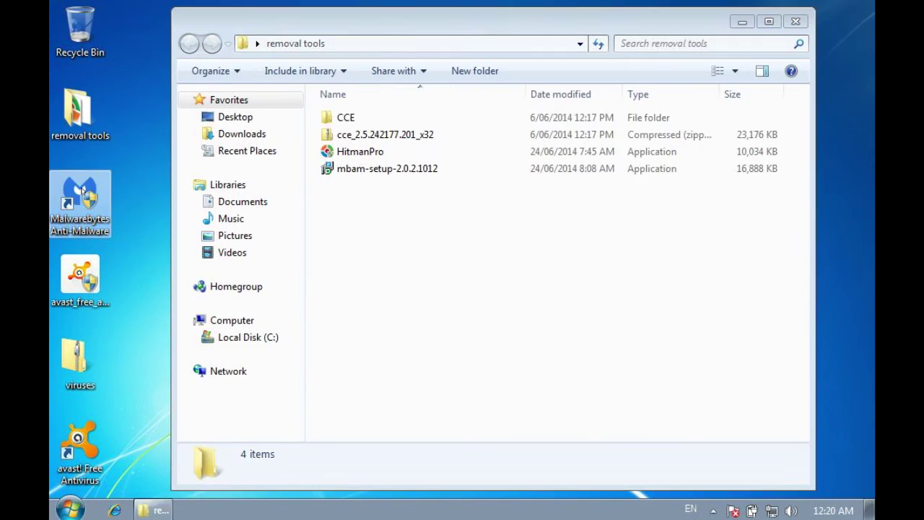
{"action": "double_click", "coordinate": [83, 189]}
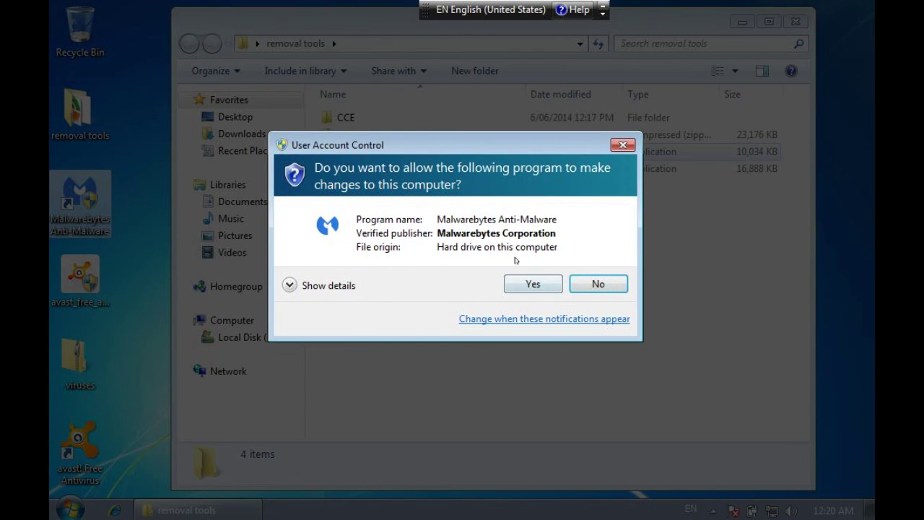
Allow Malwarebytes, review the clean HitmanPro and Malwarebytes results, and close all their windows
{"action": "left_click", "coordinate": [523, 281]}
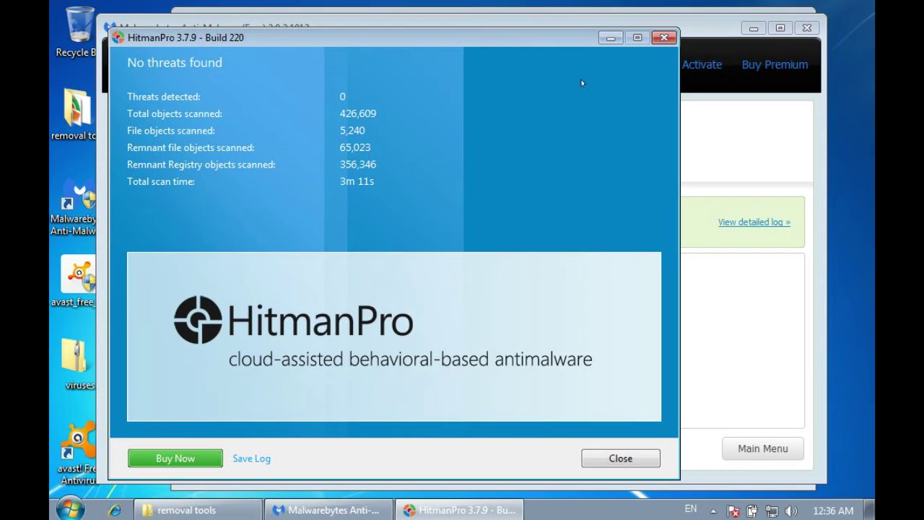
{"action": "left_click", "coordinate": [662, 37]}
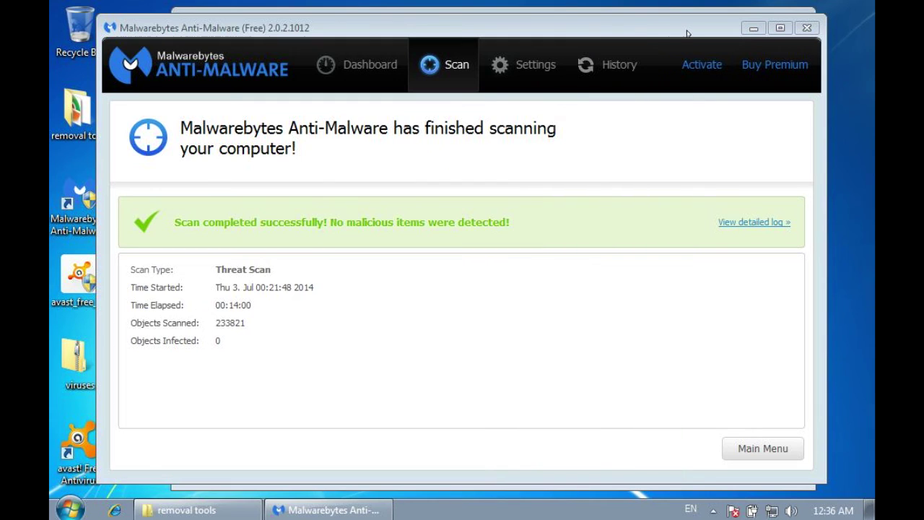
{"action": "left_click", "coordinate": [802, 27]}
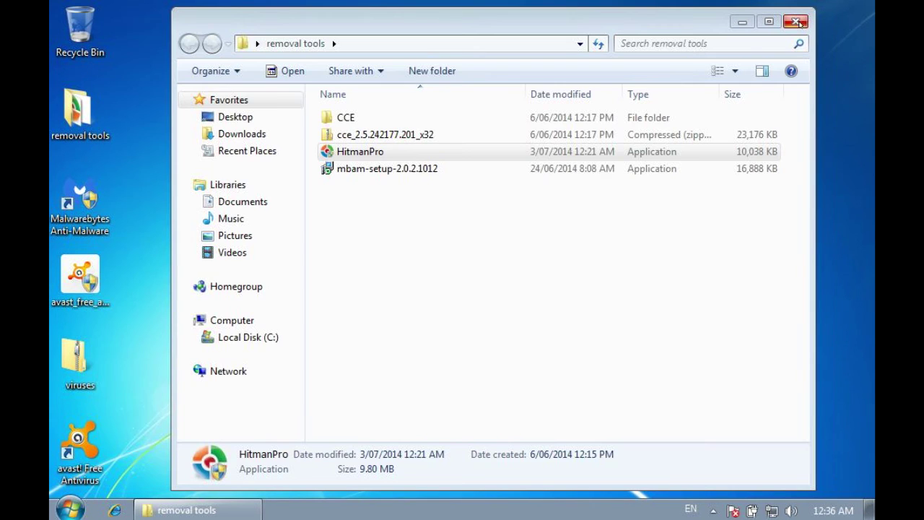
{"action": "left_click", "coordinate": [797, 23]}
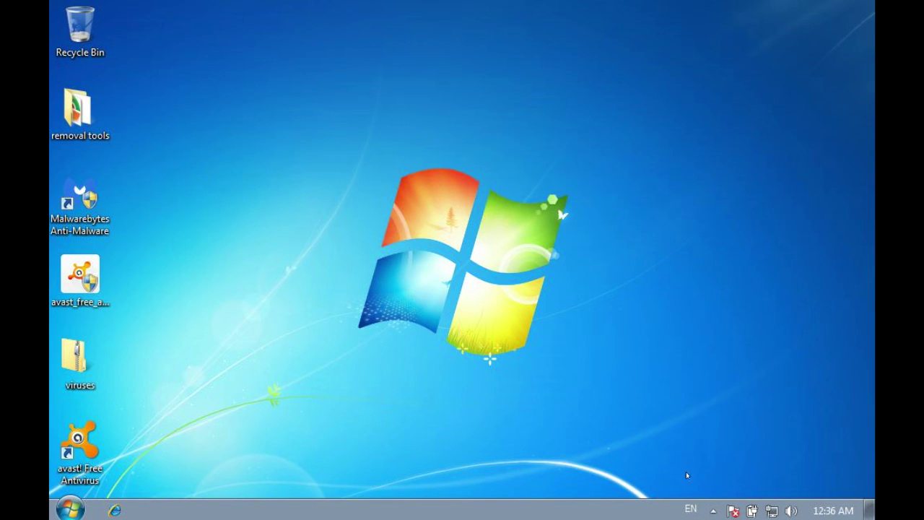
Open avast from the tray showing 'You are protected', then view the Standard versus Complete protection comparison
{"action": "left_click", "coordinate": [712, 511]}
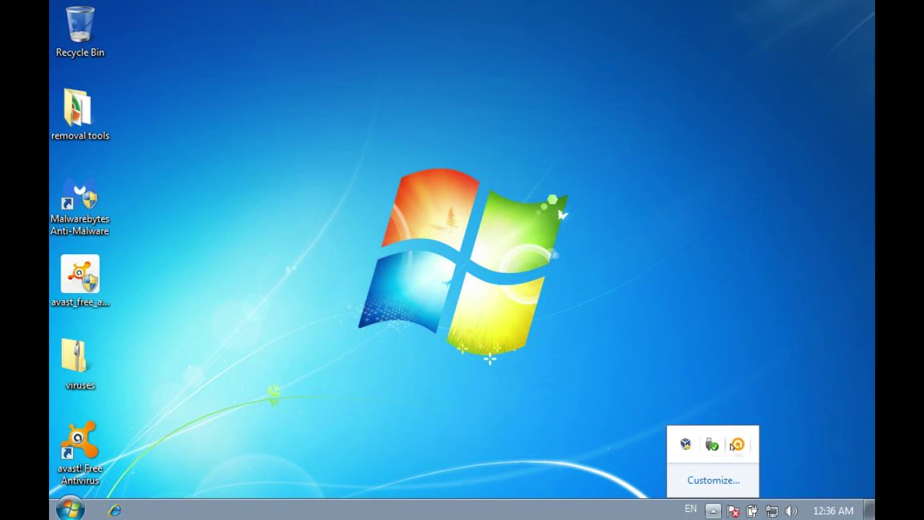
{"action": "left_click", "coordinate": [732, 446]}
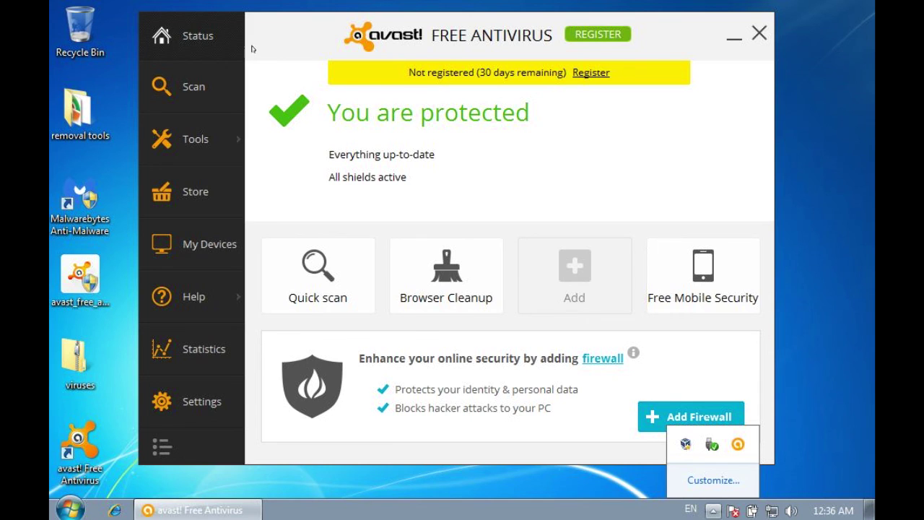
{"action": "left_click_drag", "start_coordinate": [269, 31], "coordinate": [300, 25]}
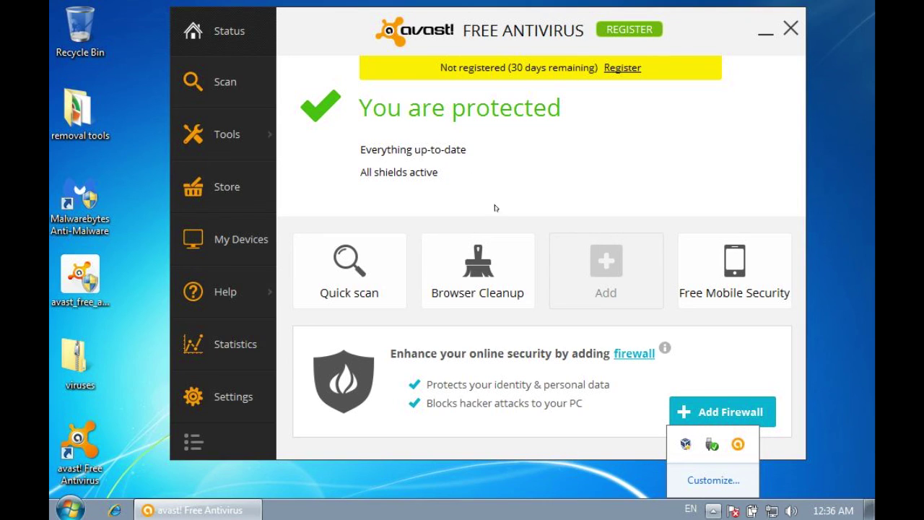
{"action": "left_click", "coordinate": [618, 30]}
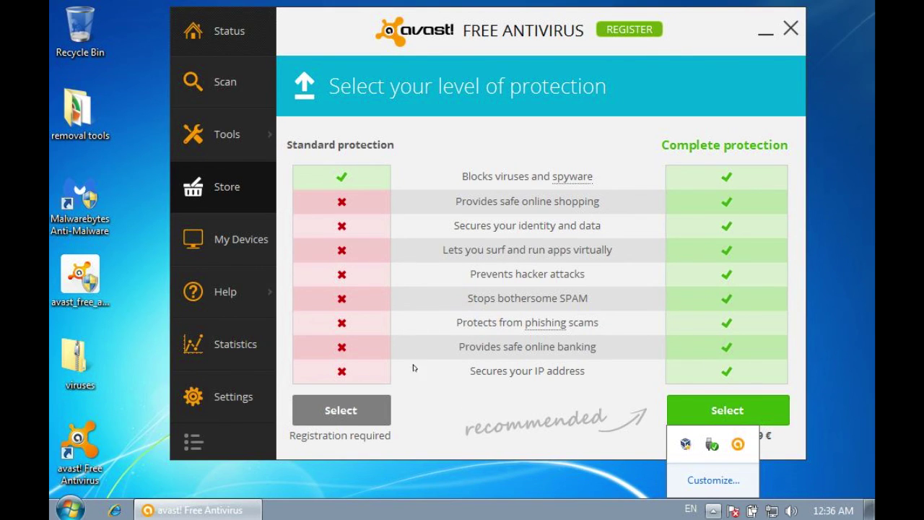
Show the avast Status page reporting all shields active and up to date, with the window repositioned
{"action": "left_click", "coordinate": [208, 43]}
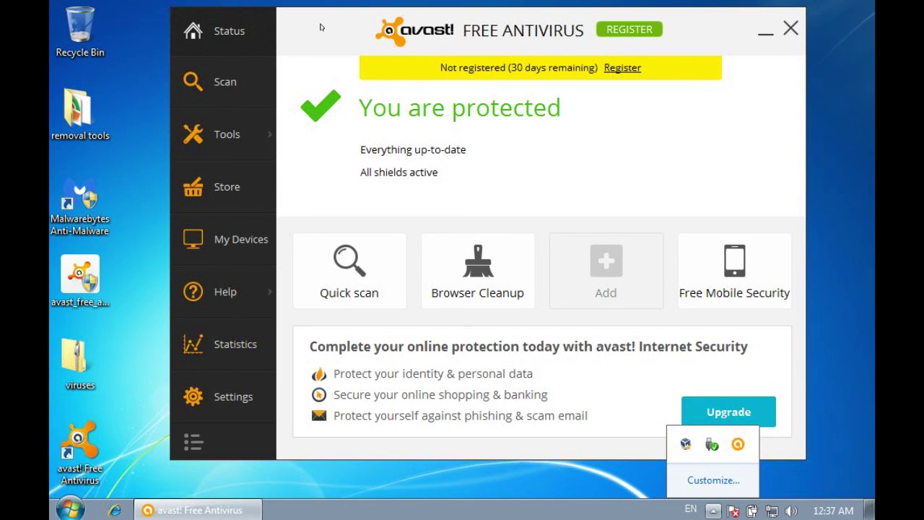
{"action": "left_click_drag", "start_coordinate": [326, 25], "coordinate": [294, 38]}
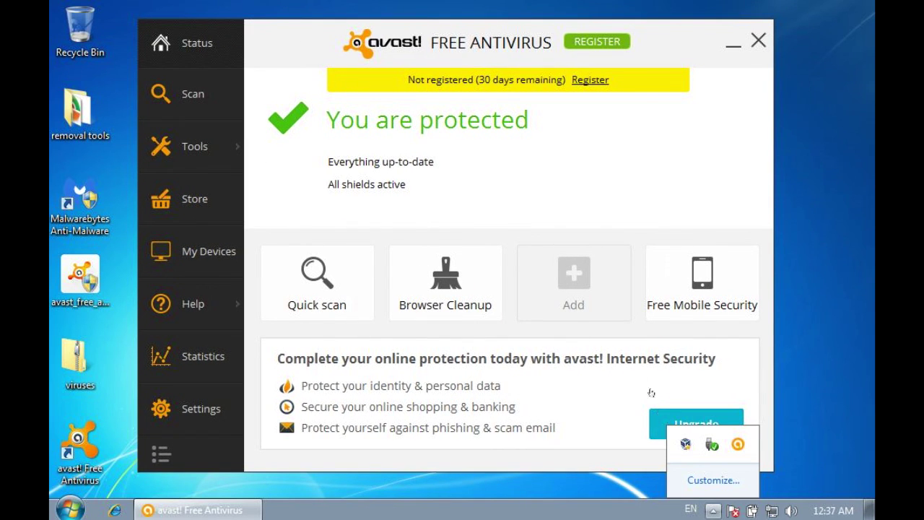
{"action": "left_click", "coordinate": [713, 507]}
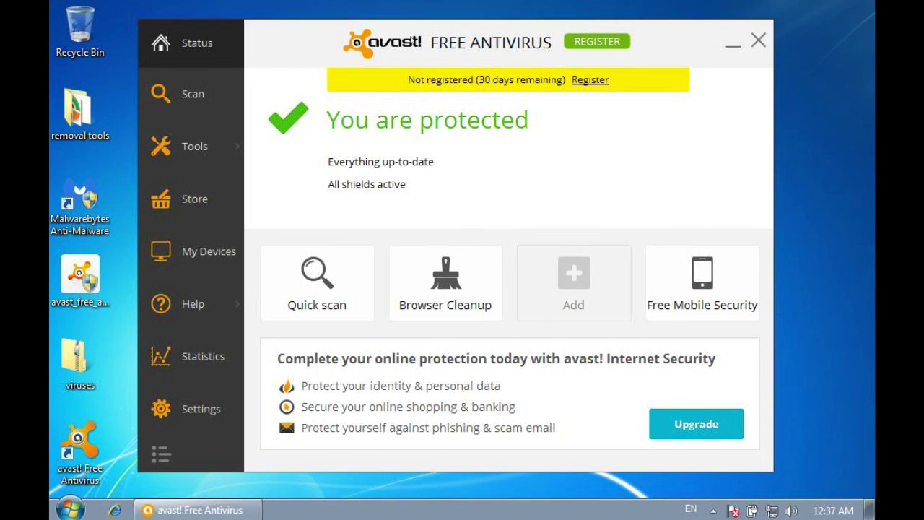
{"action": "mouse_move", "coordinate": [407, 41]}
{"action": "left_mouse_down"}
{"action": "mouse_move", "coordinate": [436, 42]}
{"action": "mouse_move", "coordinate": [397, 47]}
{"action": "left_mouse_up"}
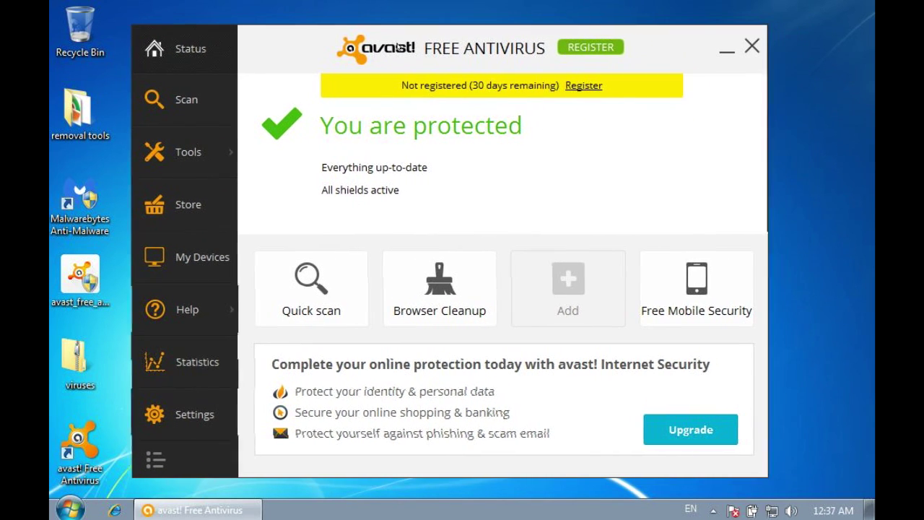